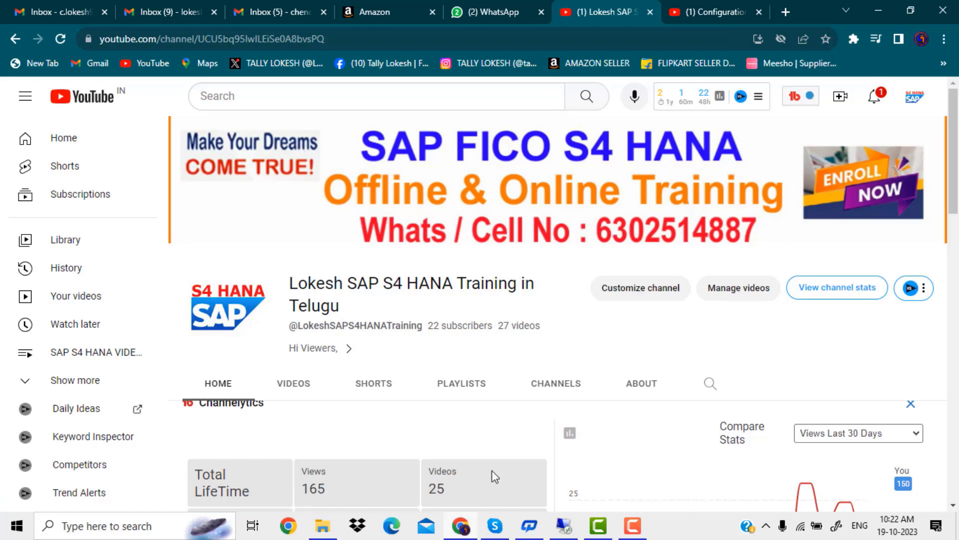
Step: Show the Excel tracker and review its first configuration steps and the T CODES column
left_click(555, 532)
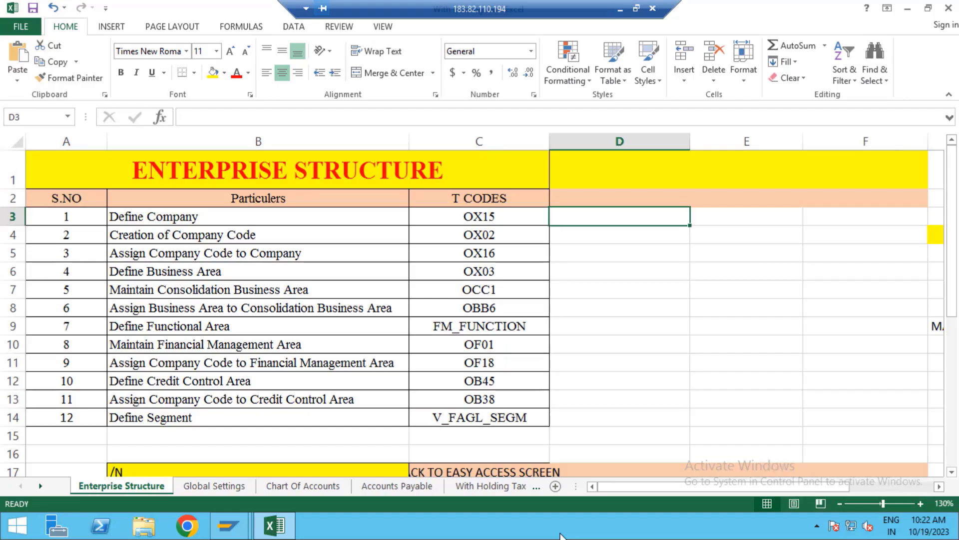
left_click(350, 320)
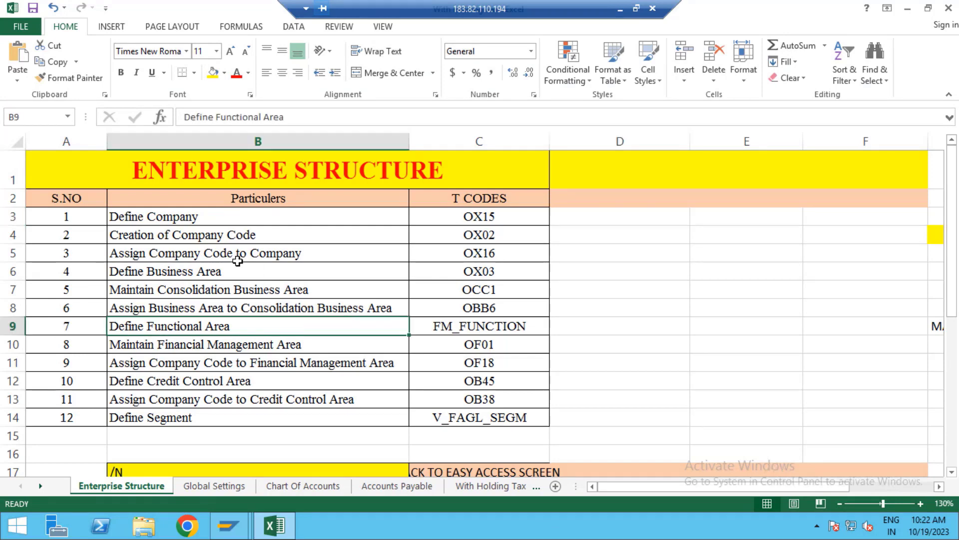
left_click_drag(195, 216, 351, 413)
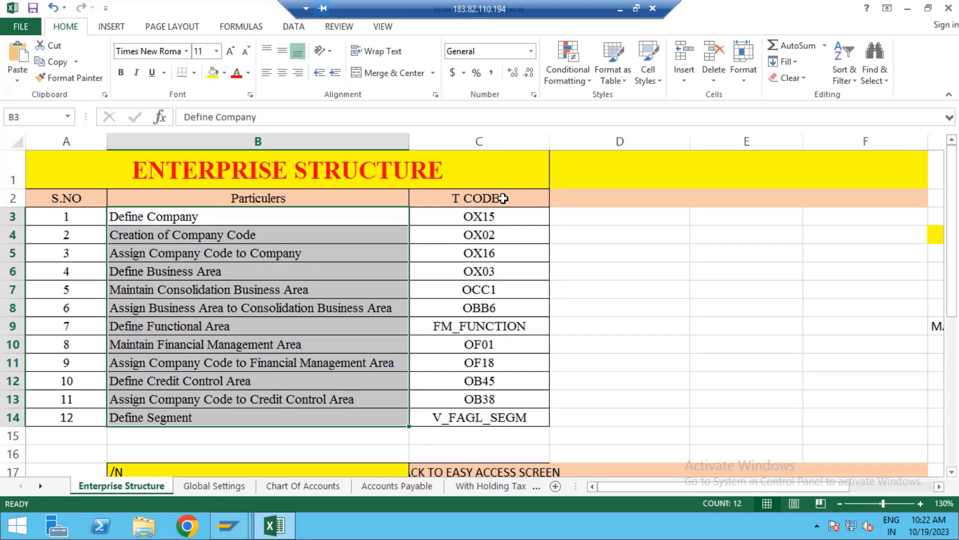
left_click_drag(503, 198, 513, 415)
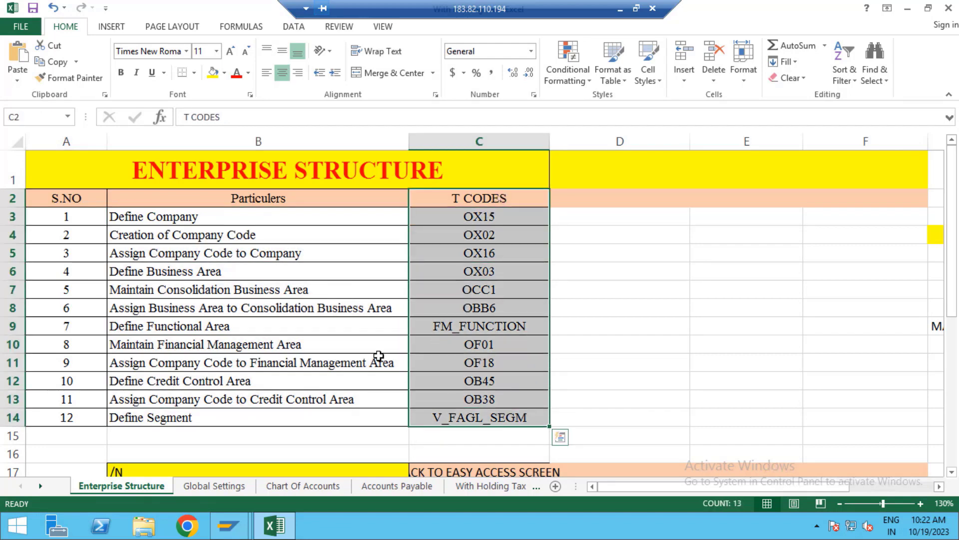
Step: Review the Creation of Company Code step, its OCC1 T code, and the OX15–OB38 codes
left_click(309, 244)
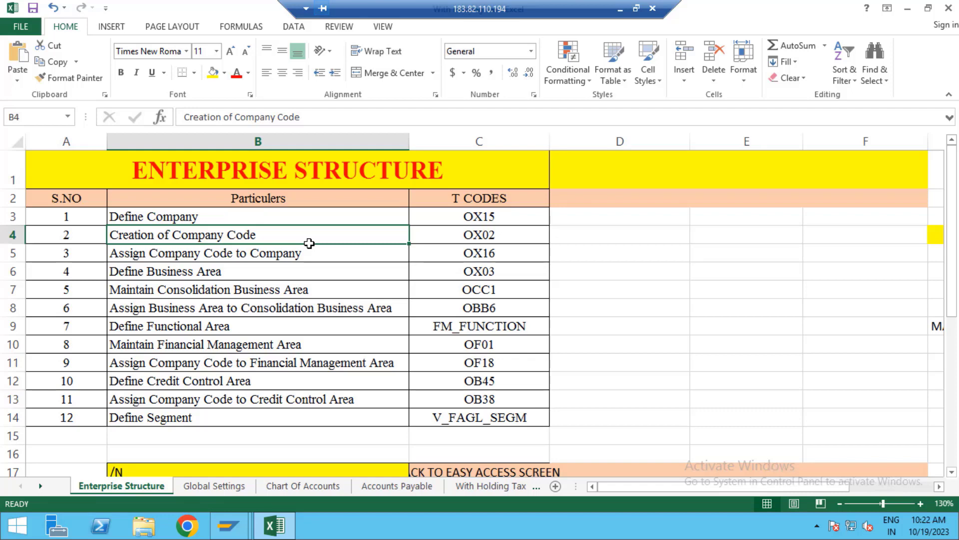
left_click(500, 296)
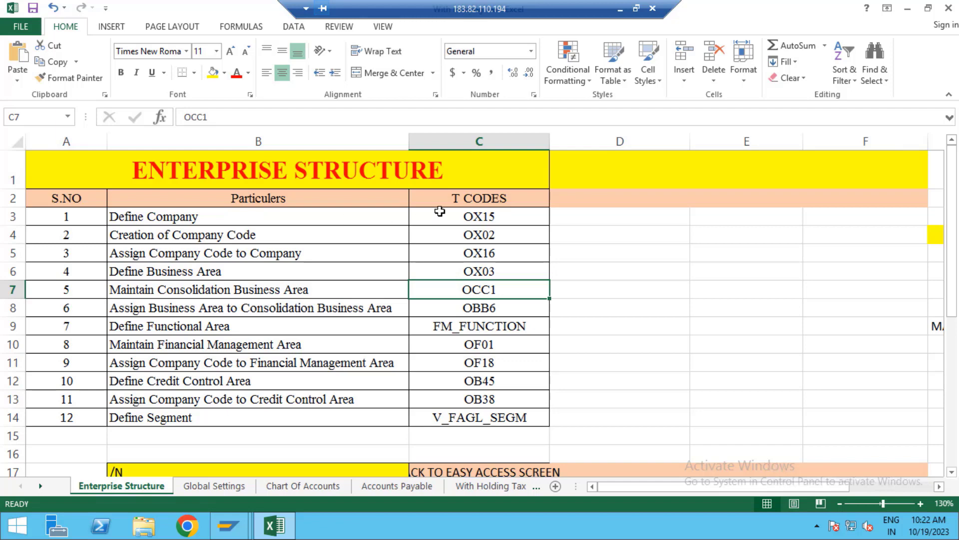
left_click_drag(457, 214, 477, 399)
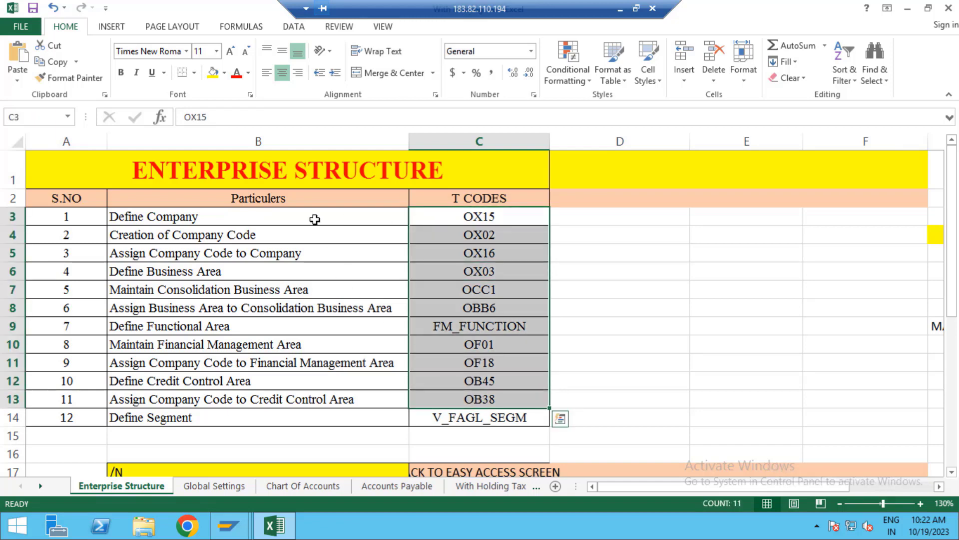
left_click_drag(315, 217, 323, 423)
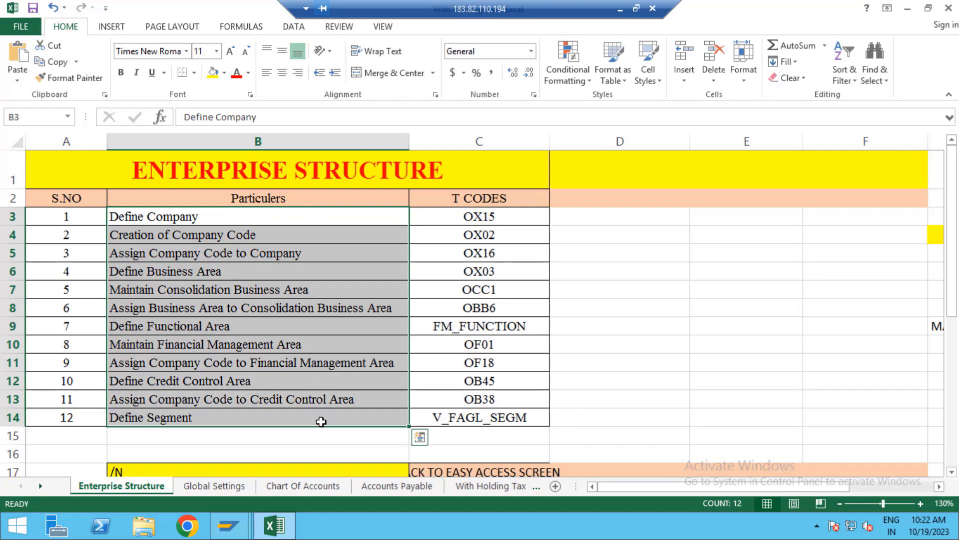
left_click(573, 338)
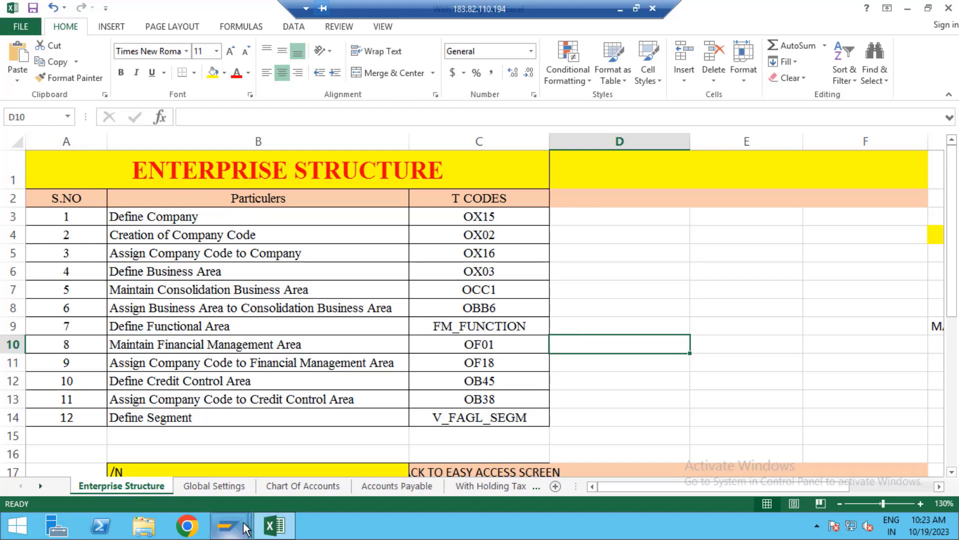
Step: Bring SAP Easy Access to the front and run transaction SPRO
mouse_move(235, 528)
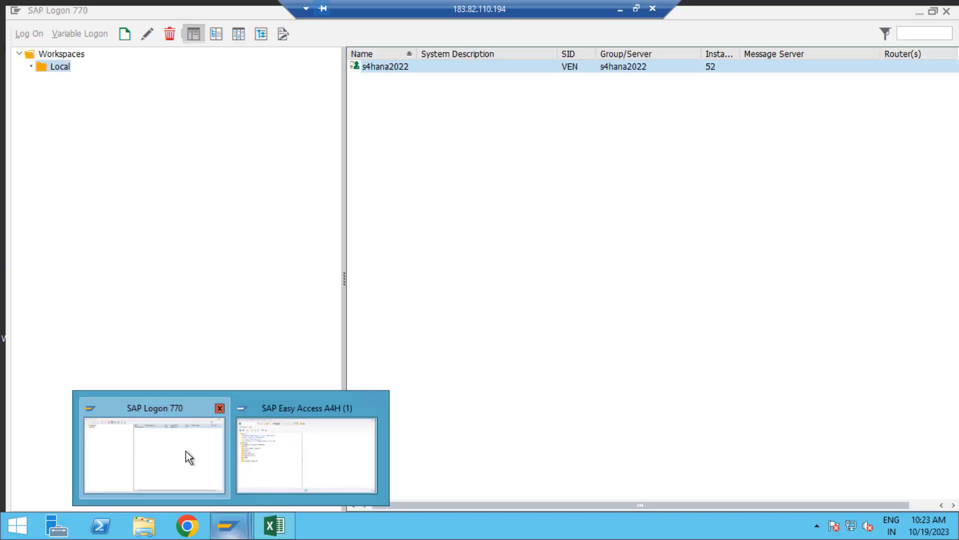
left_click(185, 451)
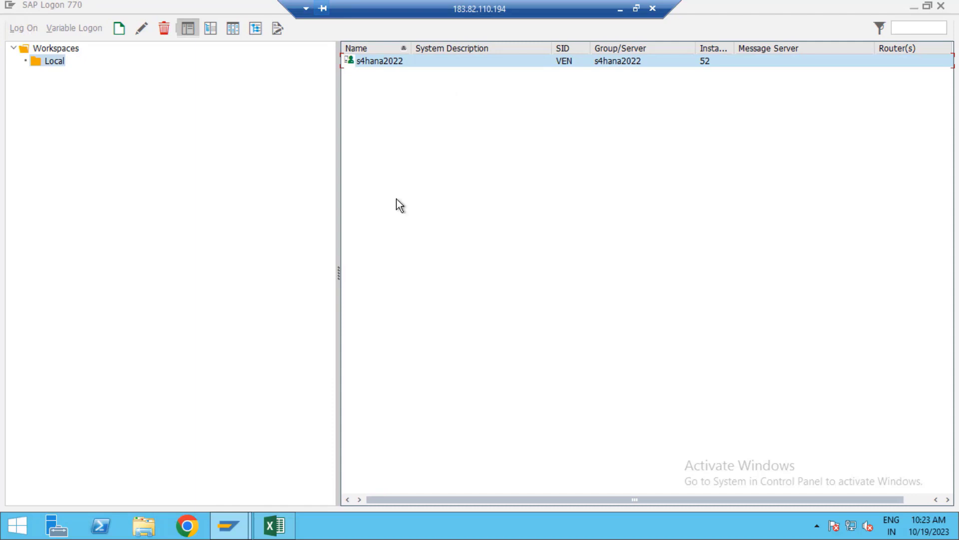
mouse_move(242, 527)
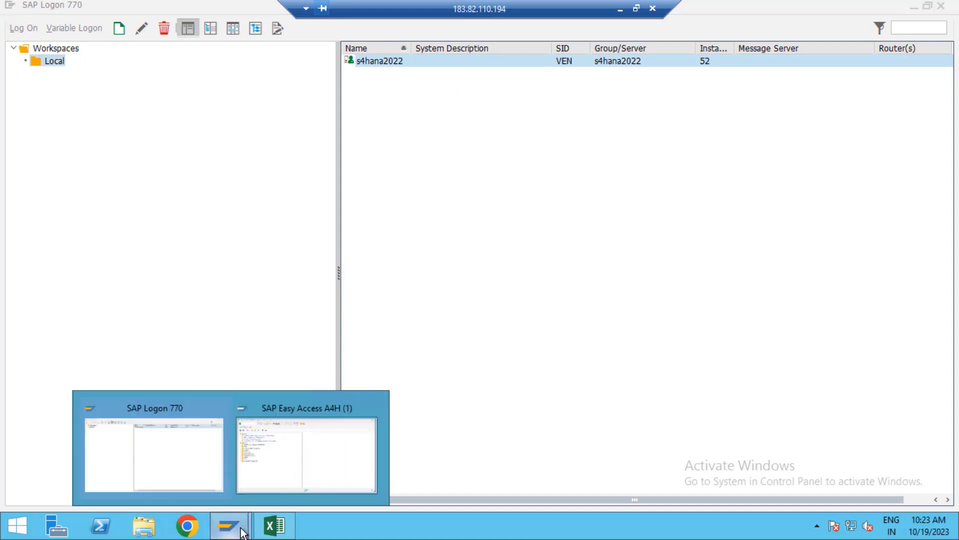
left_click(325, 457)
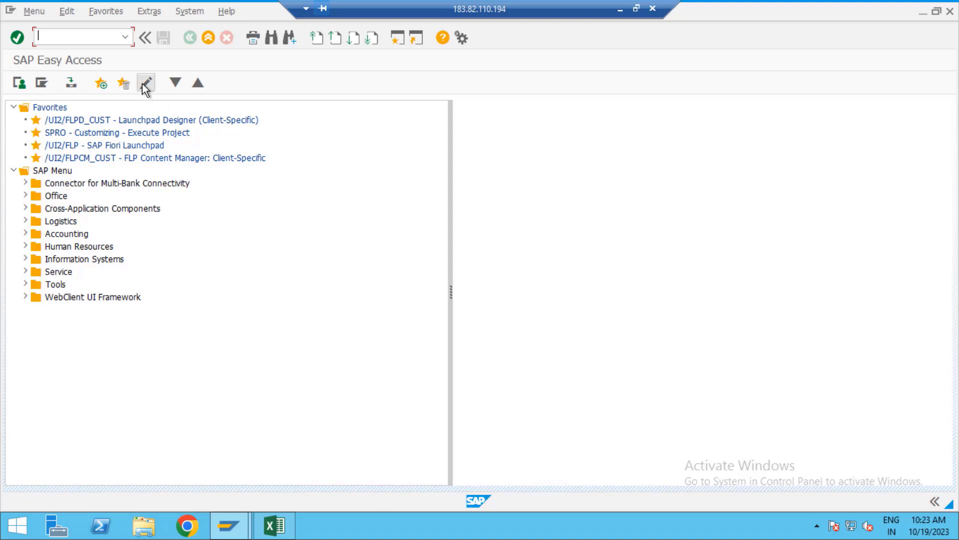
type("SPRO")
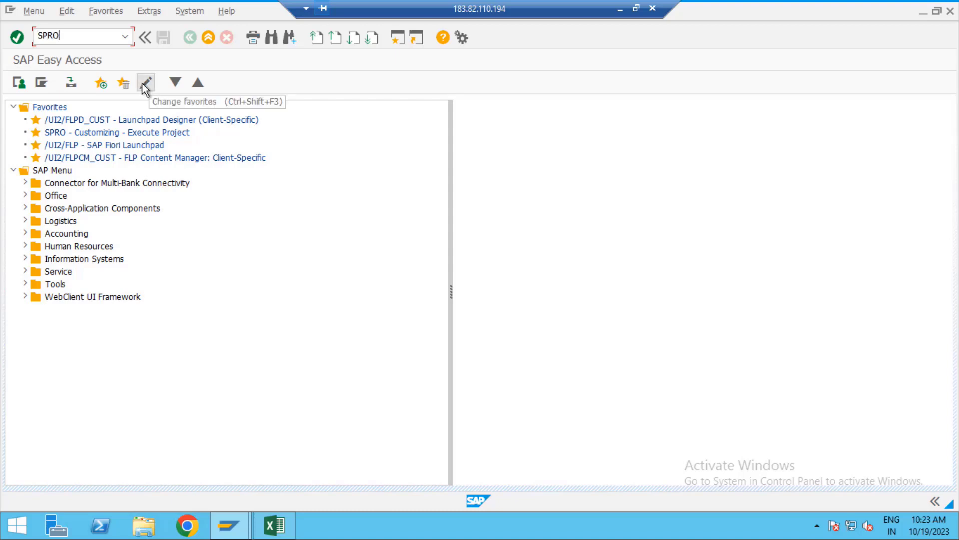
key("Return")
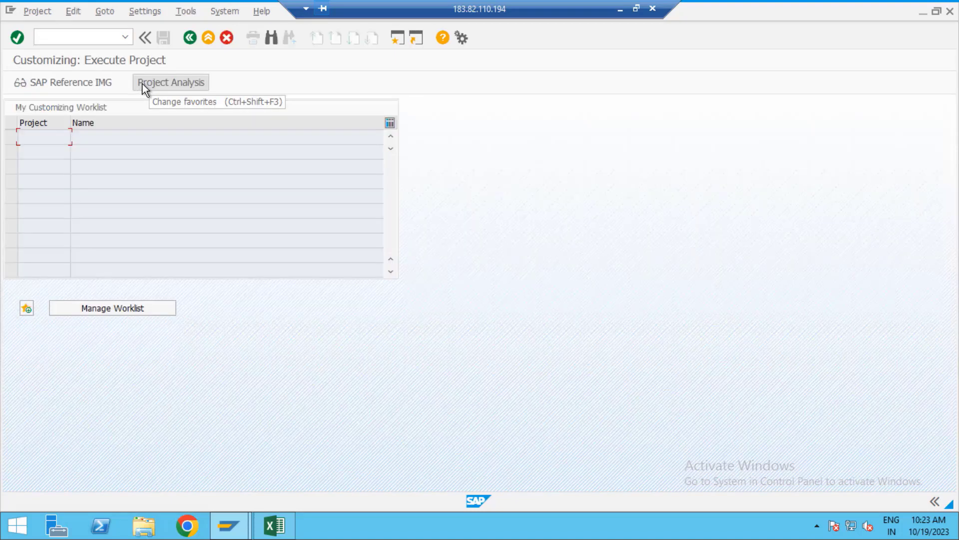
Step: In the SAP Reference IMG, run Enterprise Structure > Definition > Financial Accounting > Define company
left_click(100, 86)
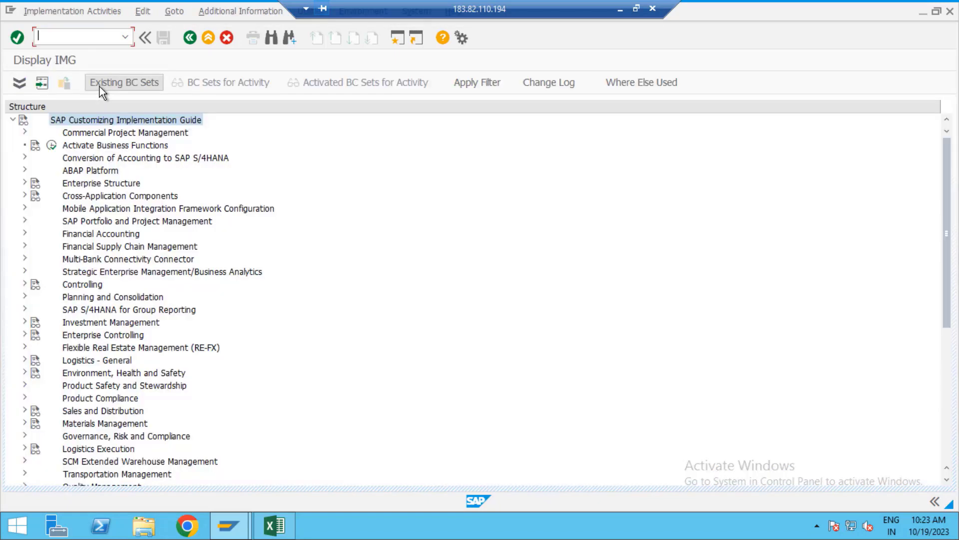
left_click(24, 183)
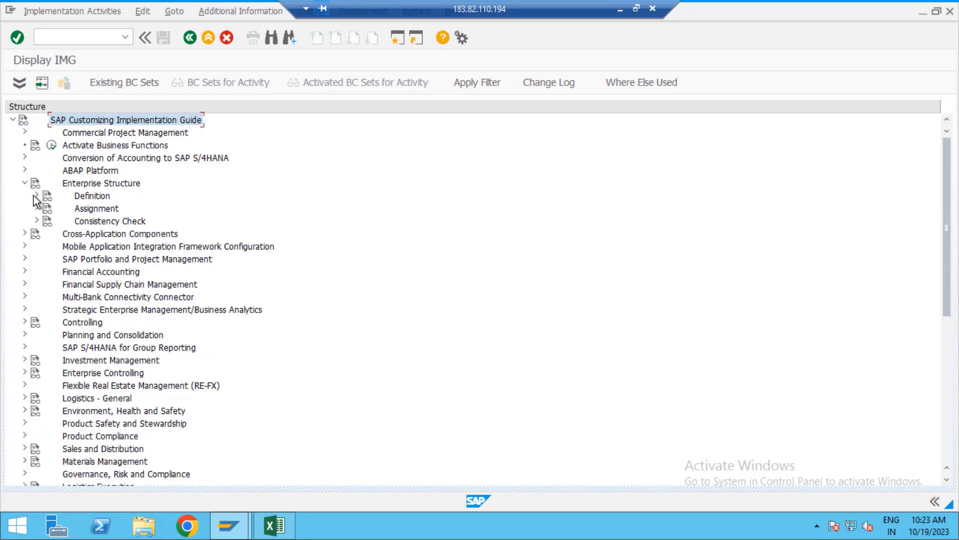
left_click(36, 196)
left_click(49, 209)
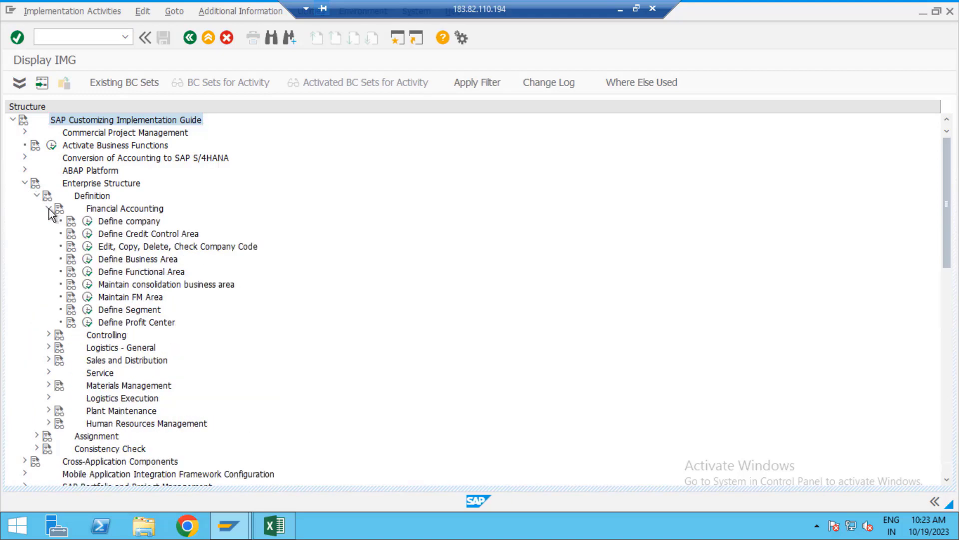
left_click(88, 224)
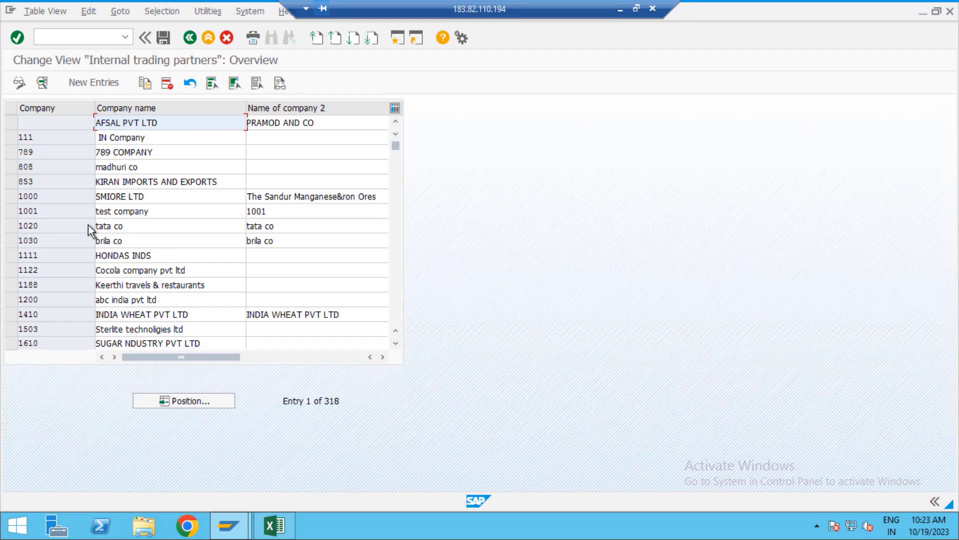
Step: Create a new company entry VIVO named VIVO PVT LTD with street RK NAGAR
left_click(103, 84)
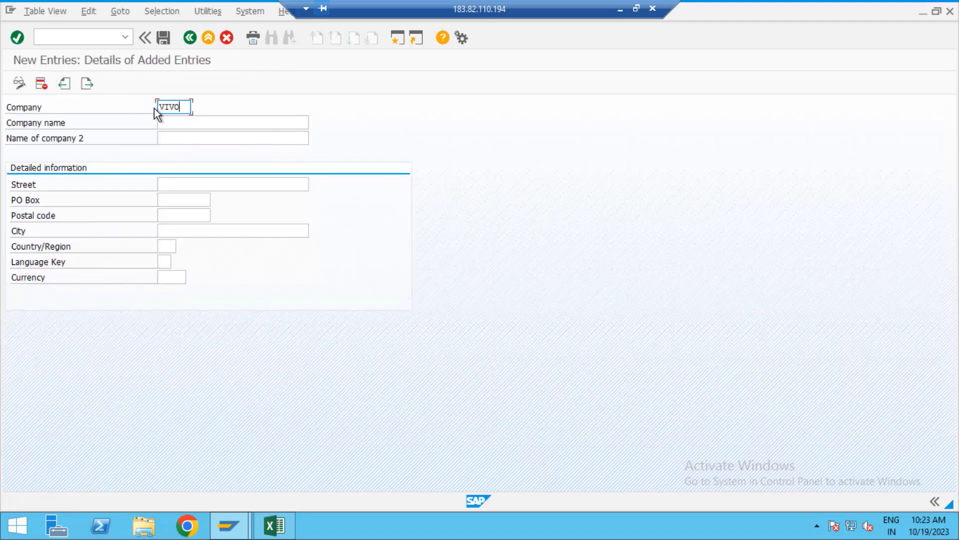
type("VIVO")
key("Tab")
type("VIVO")
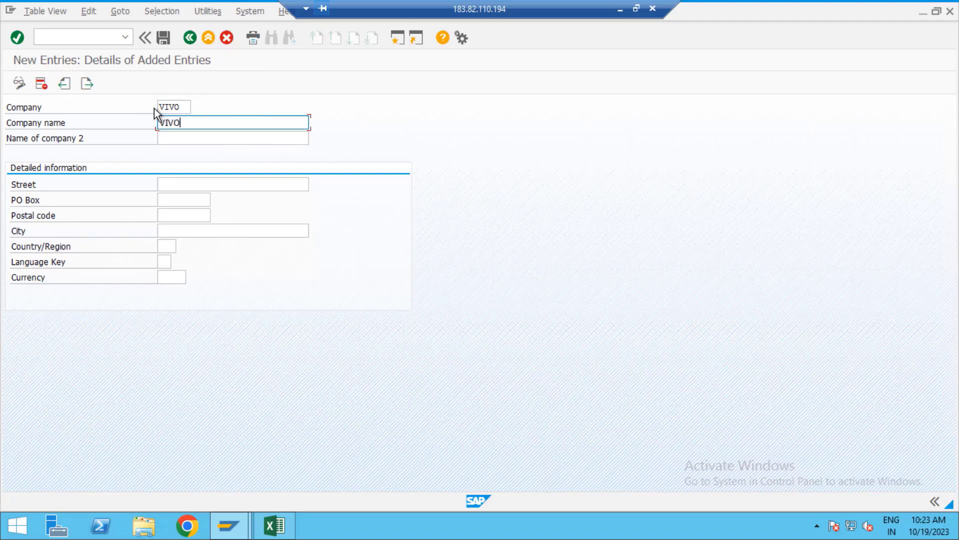
type(" PVT LTD")
left_click(185, 185)
type("RK AN")
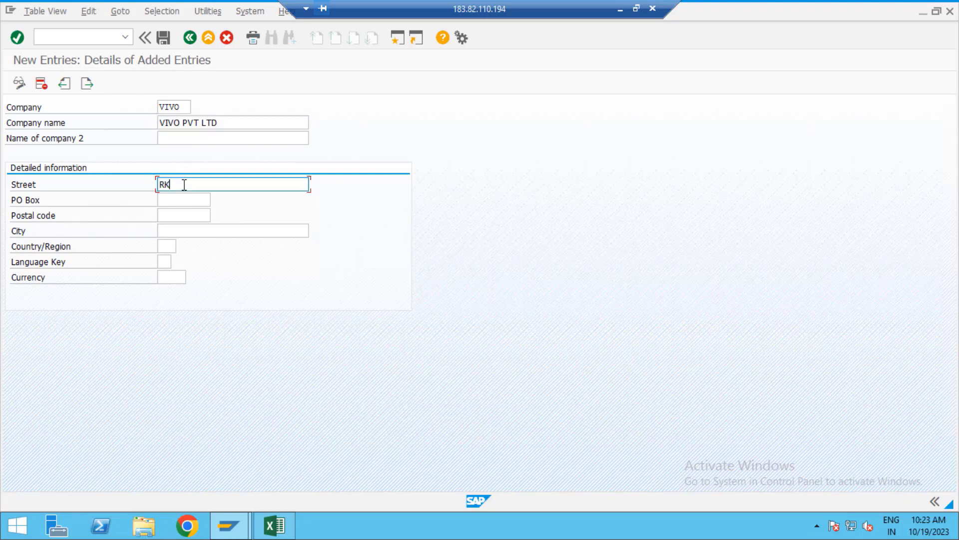
key("BackSpace")
key("BackSpace")
type("NAGAR")
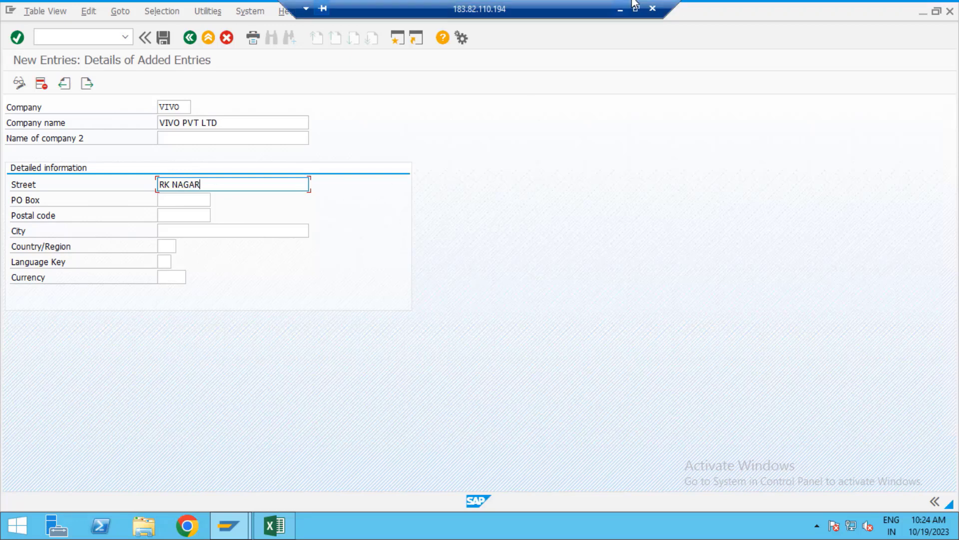
Step: Enter PO Box 516001, postal code 516001, city KADAPA and country IN
left_click(620, 10)
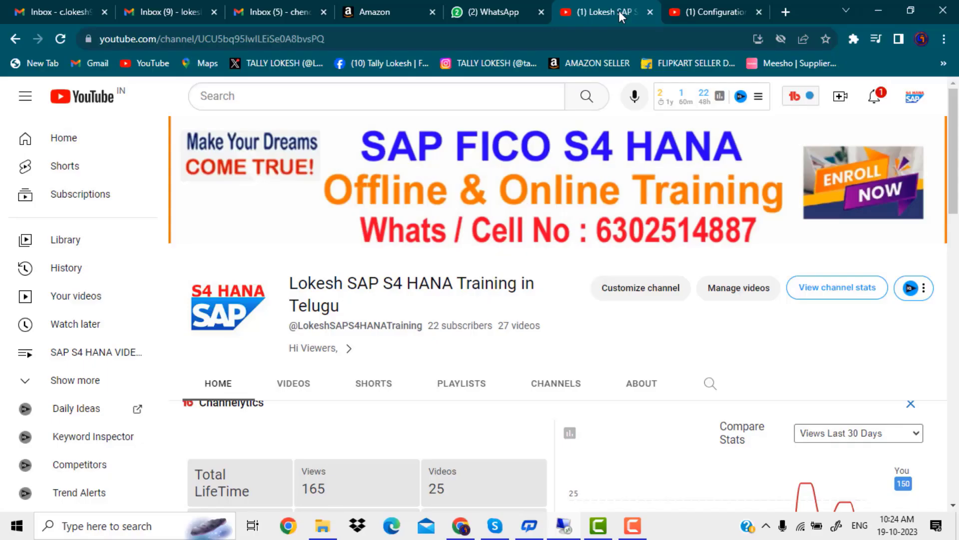
left_click(629, 520)
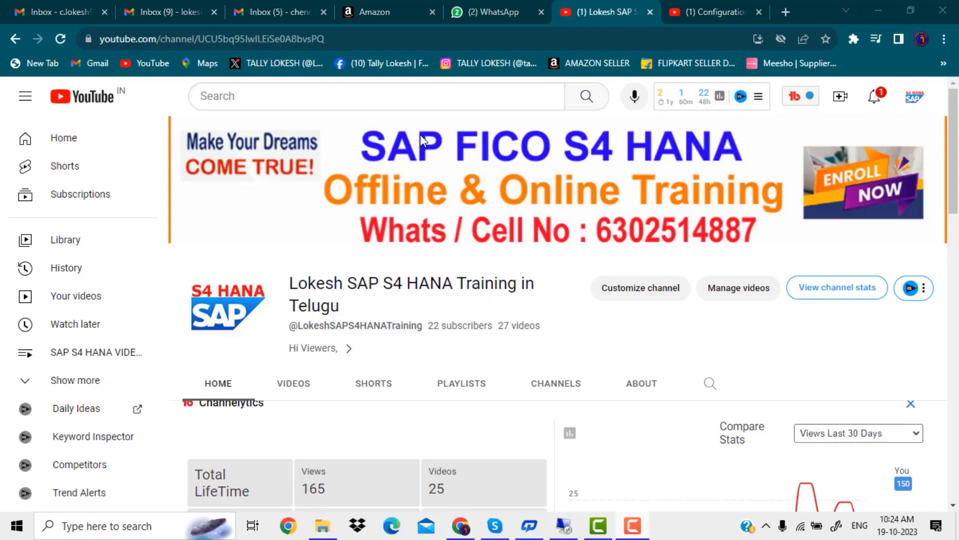
key("alt+Tab")
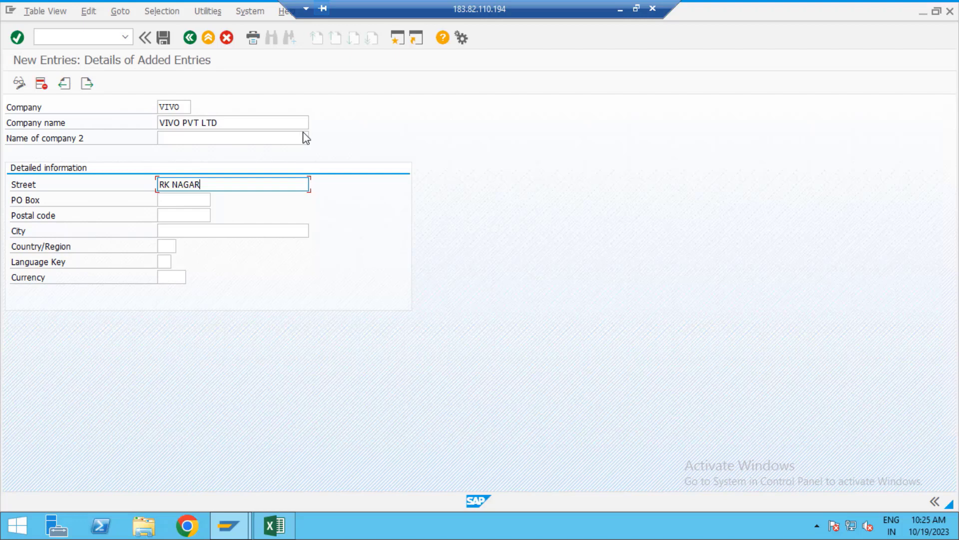
left_click(201, 200)
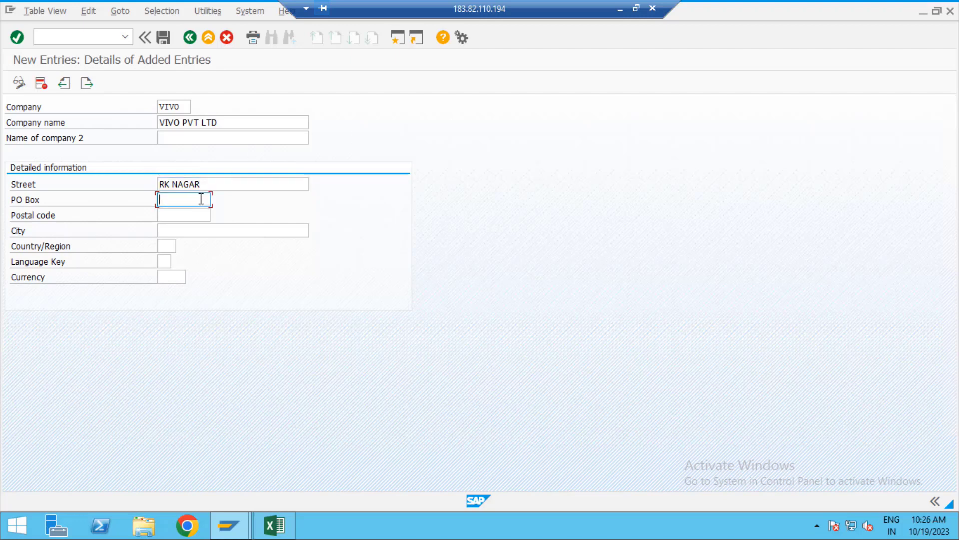
type("516001")
key("Tab")
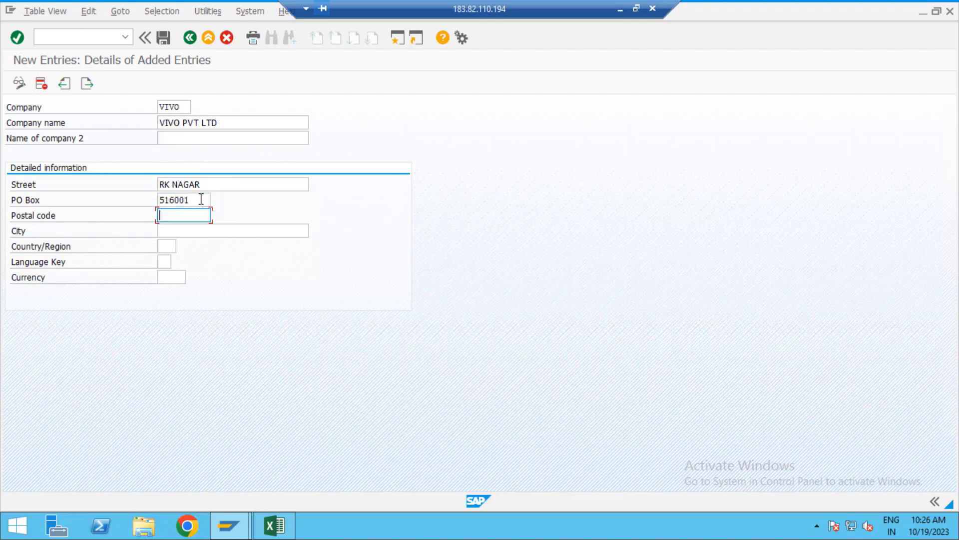
type("516001")
key("Tab")
type("KADAPA")
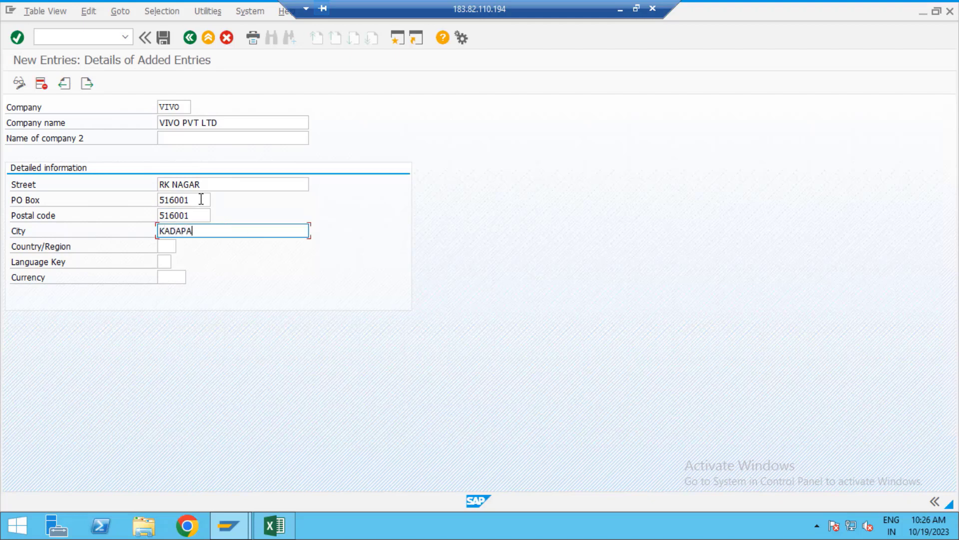
key("Tab")
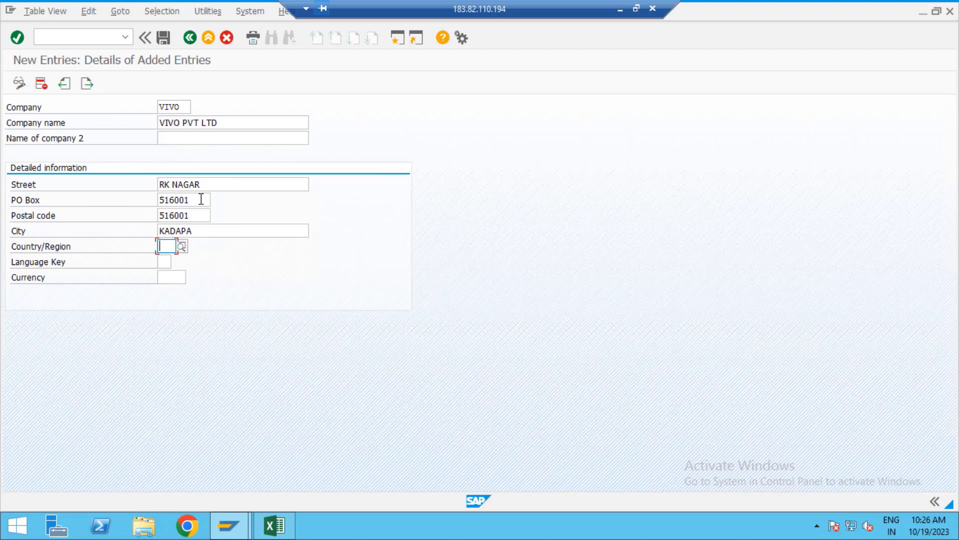
type("IN")
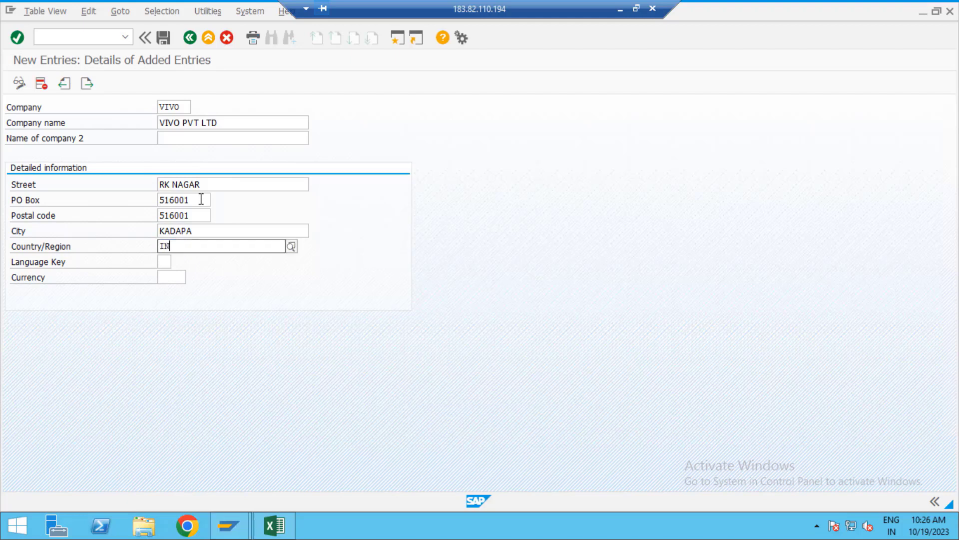
key("Return")
Step: Set the language key to EN and the currency to INR
key("Tab")
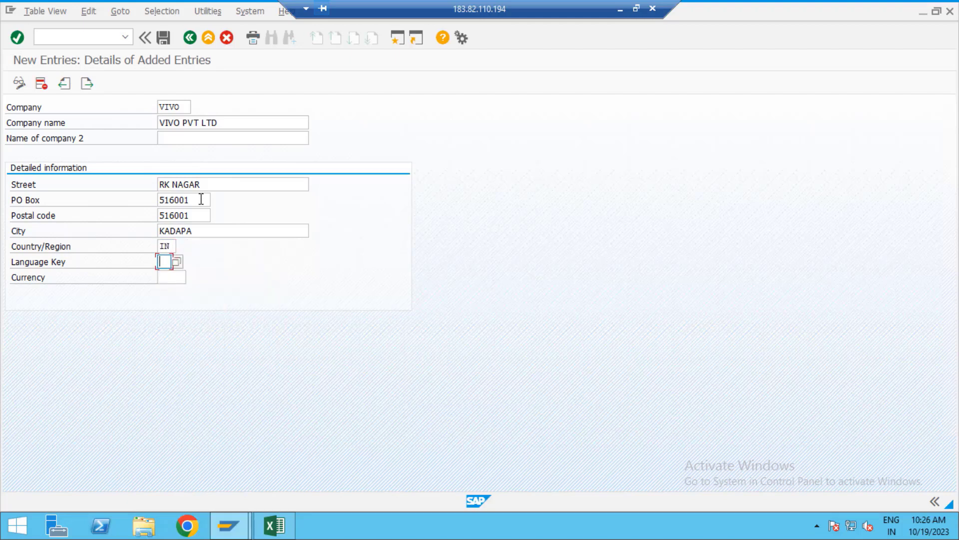
type("EN")
key("Tab")
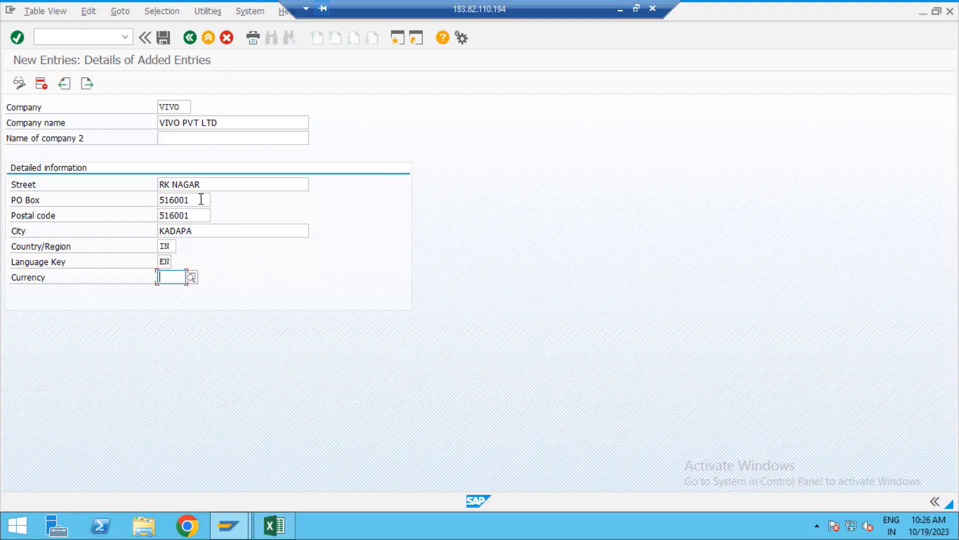
type("INR")
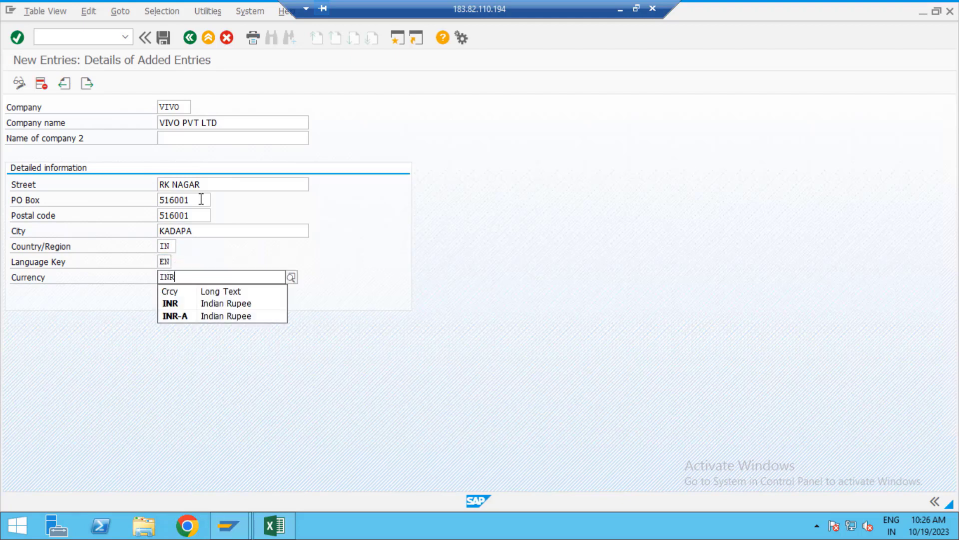
key("Down")
key("Return")
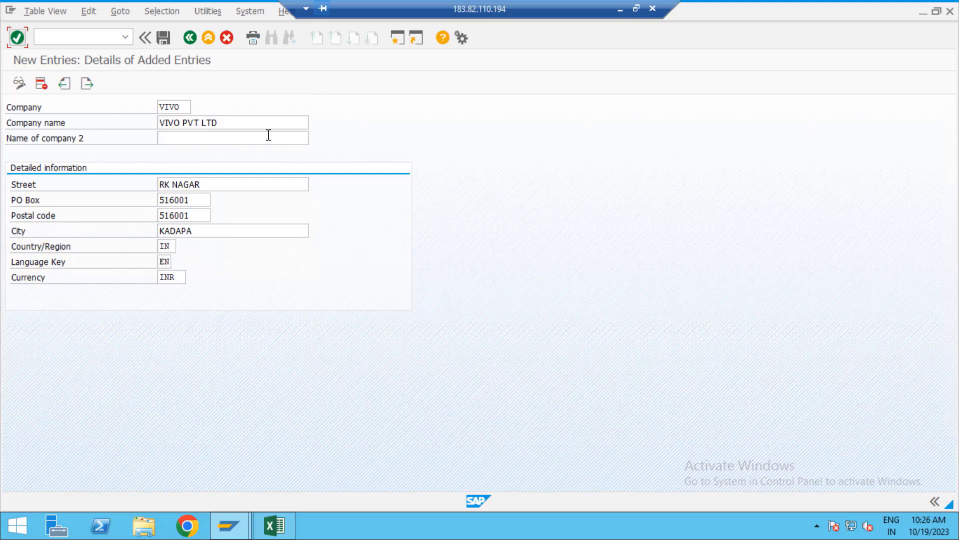
Step: Save the VIVO company entry under a new customizing request 'Define Company VIVO'
left_click(164, 38)
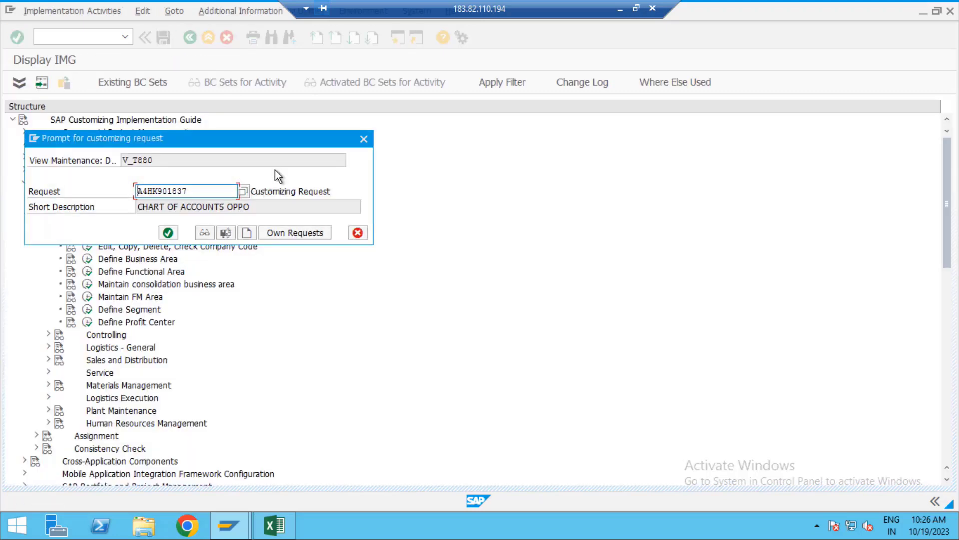
left_click(248, 237)
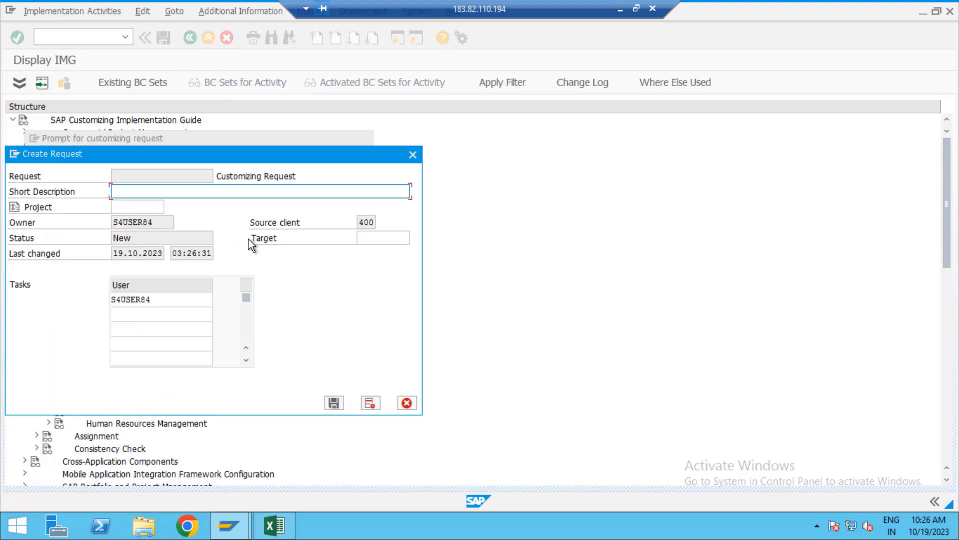
type("DE")
key("BackSpace")
key("BackSpace")
key("BackSpace")
type("ef")
key("BackSpace")
type("fine c")
key("BackSpace")
type("Company VIVO")
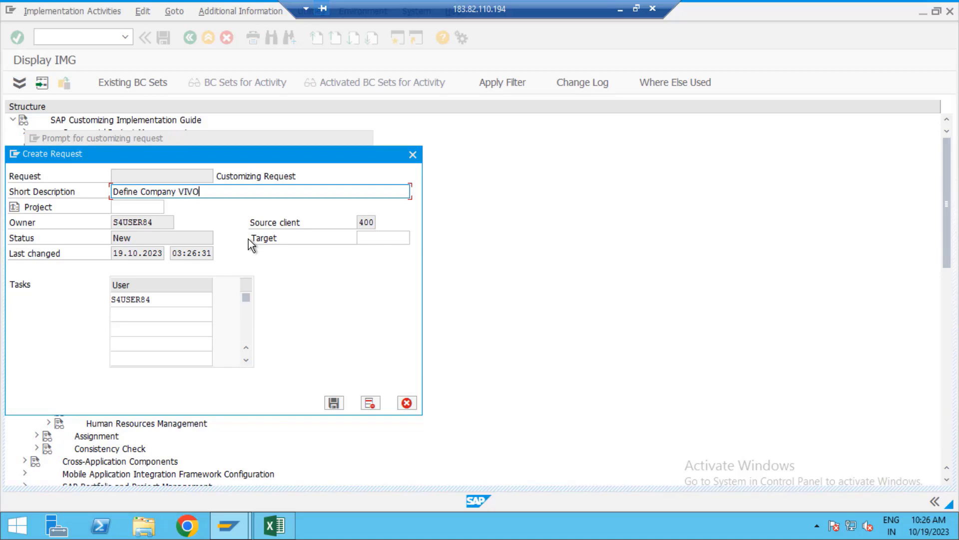
left_click(334, 402)
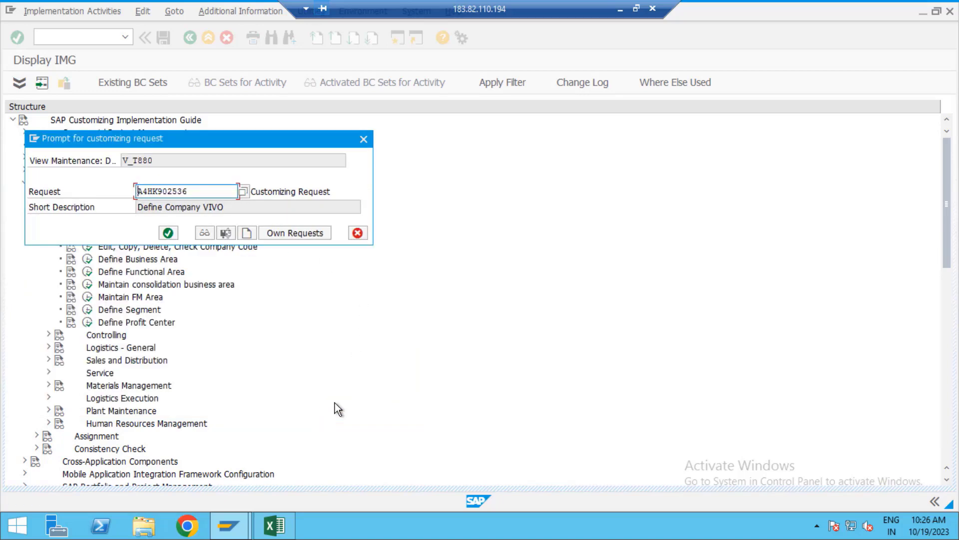
left_click(169, 233)
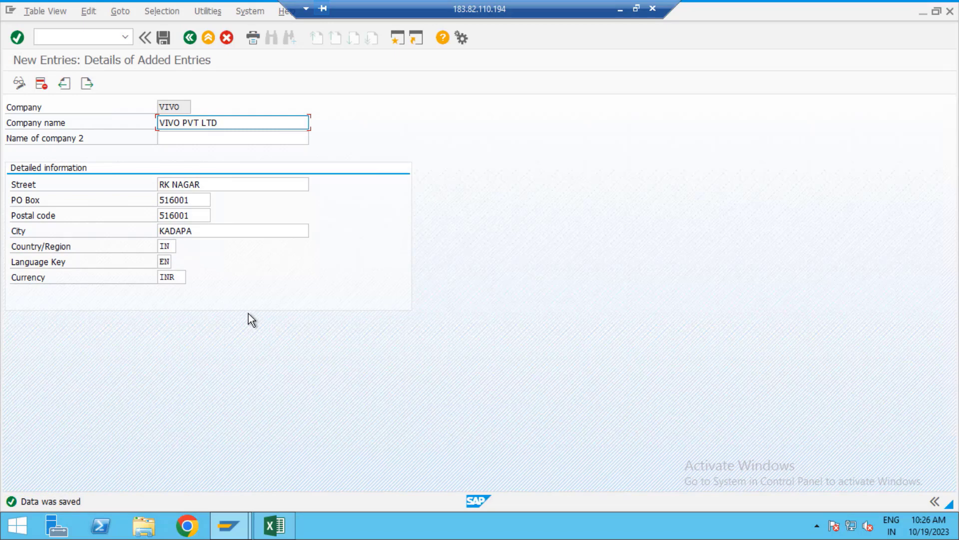
Step: Enter VIVO in tracker cell D3 beside Define Company, then return to SAP
left_click(274, 525)
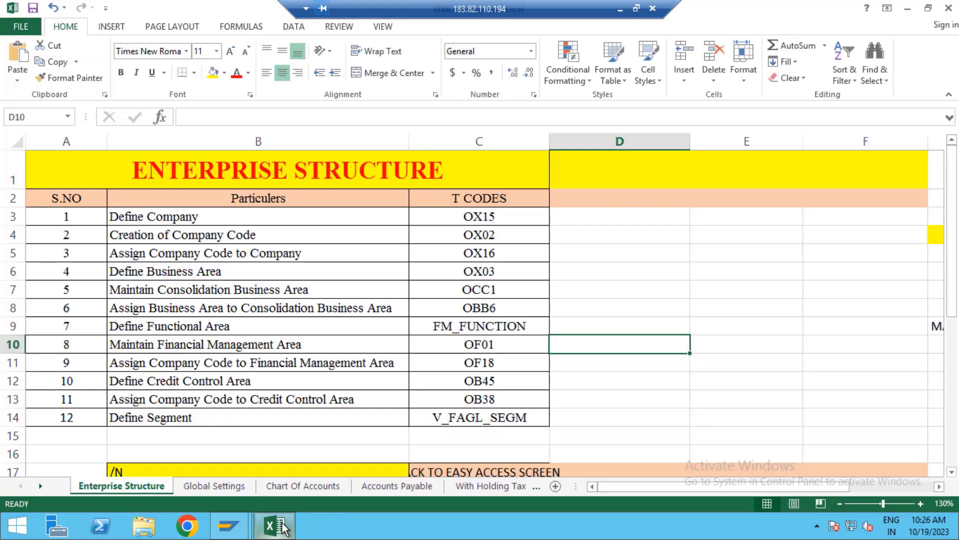
left_click(584, 216)
type("VIVO")
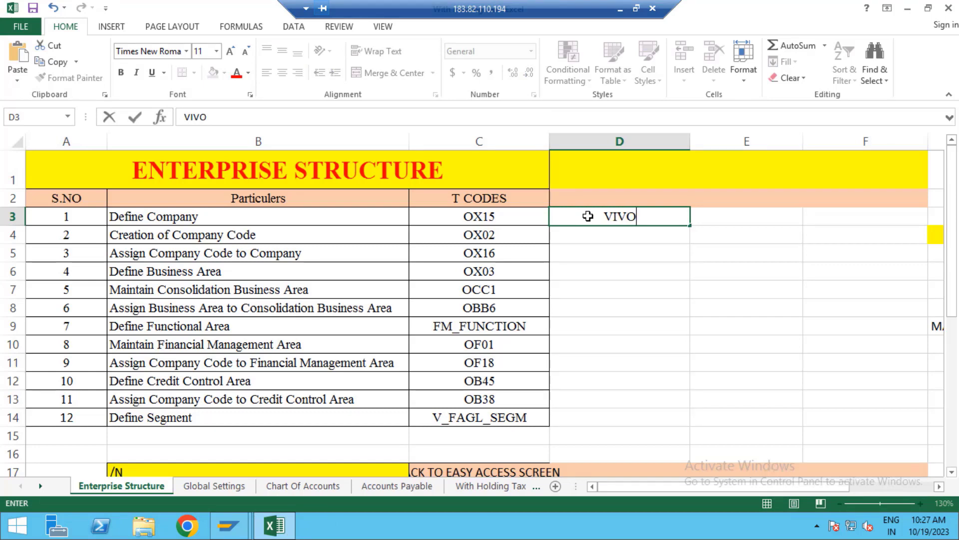
key("Return")
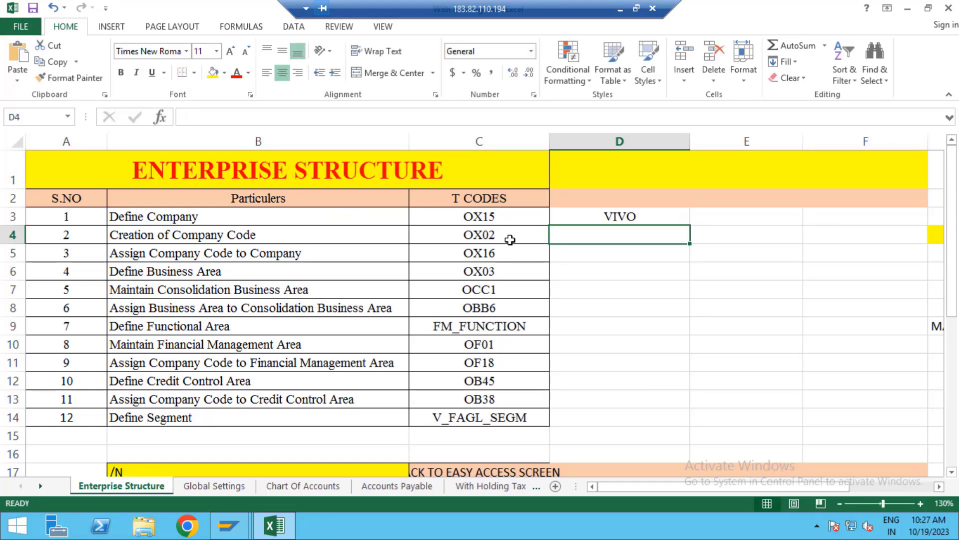
key("alt+Tab")
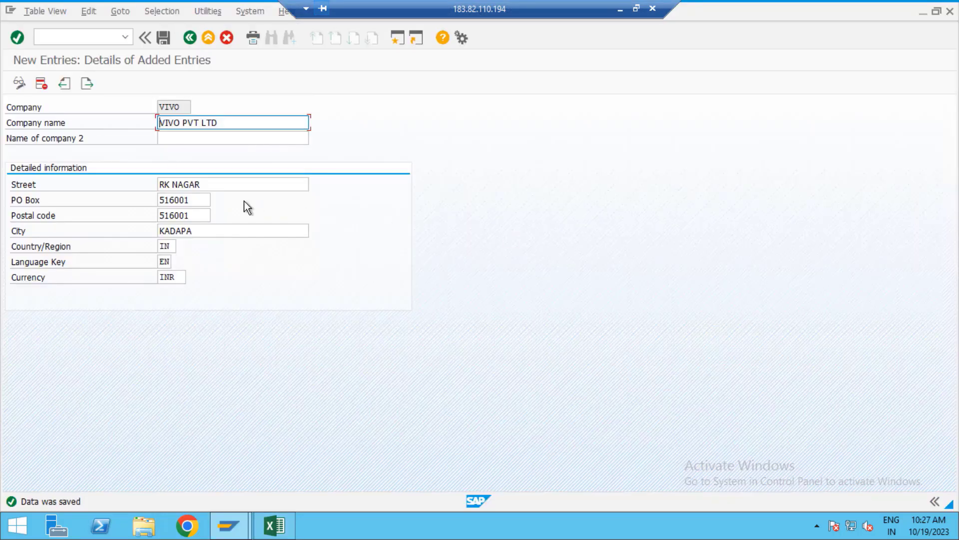
Step: Back out to the IMG, glance at Define Credit Control Area's new-entry form, and return to the tree
left_click(190, 37)
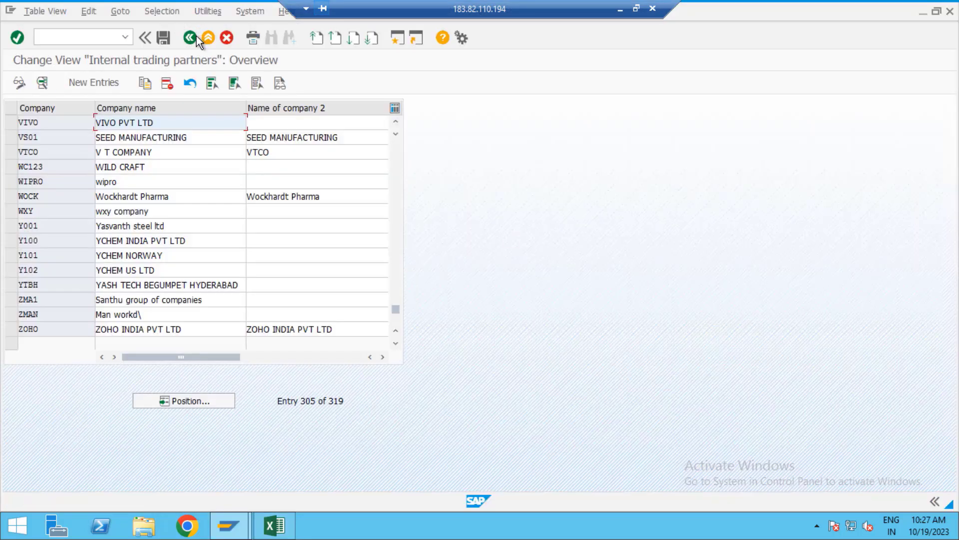
left_click(196, 37)
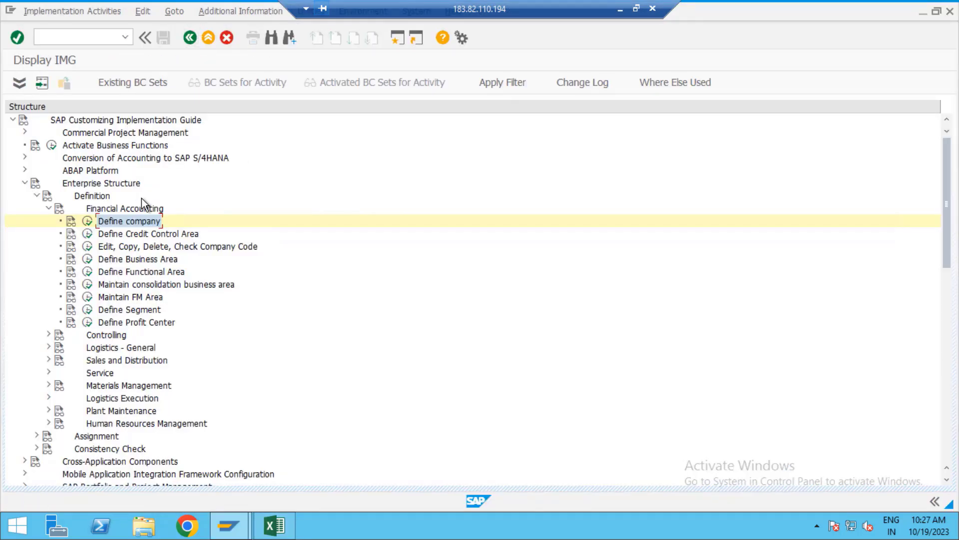
left_click(89, 239)
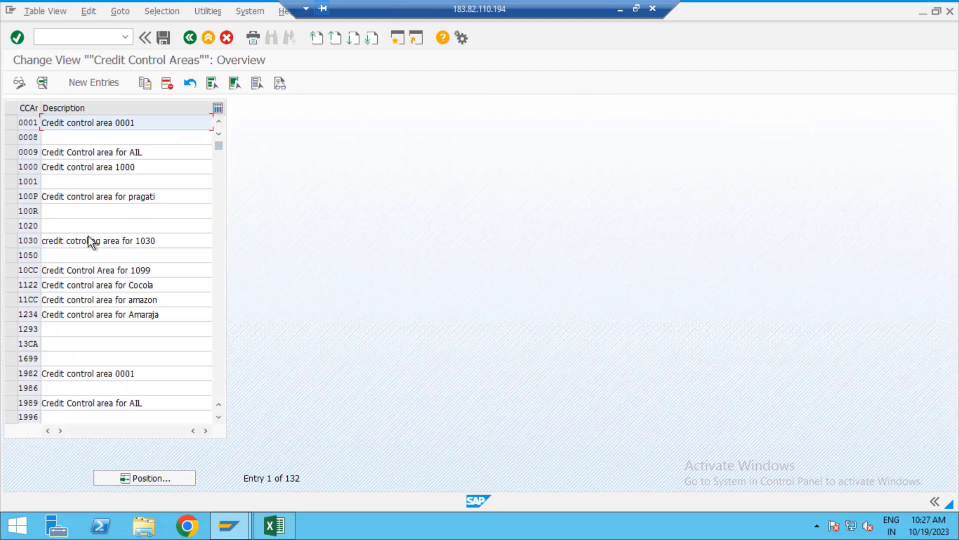
left_click(106, 81)
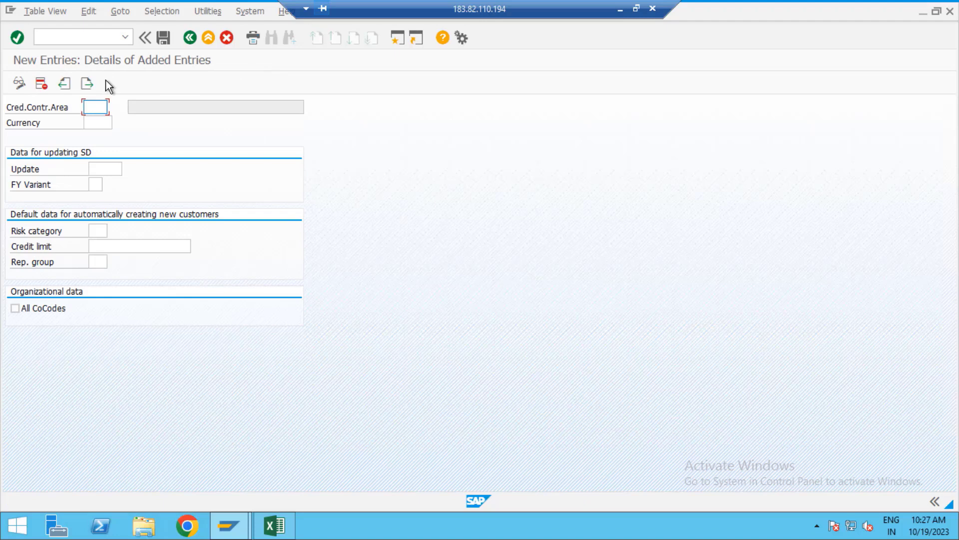
left_click(185, 38)
left_click(189, 38)
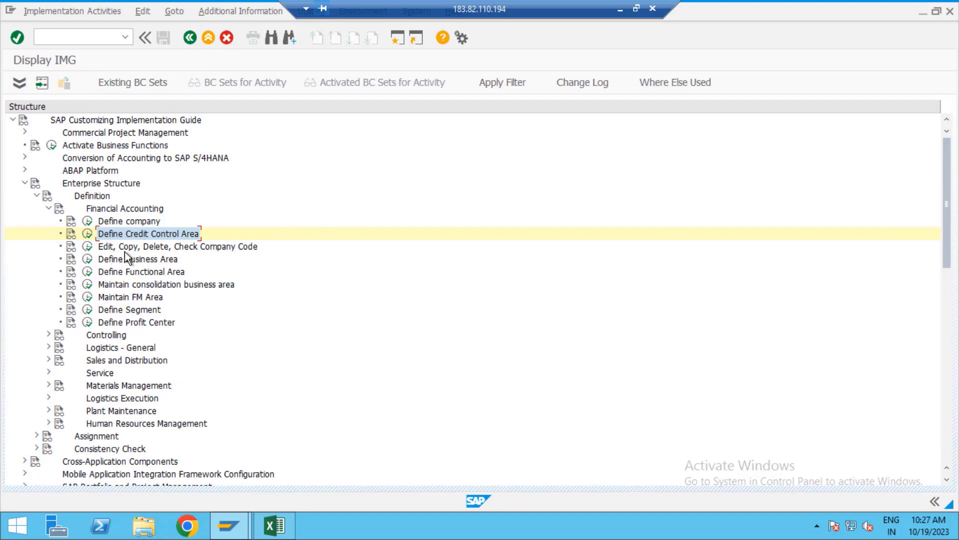
Step: Attempt Edit Company Code Data, decline the locked-data prompts twice, and close the activity choices
left_click(89, 247)
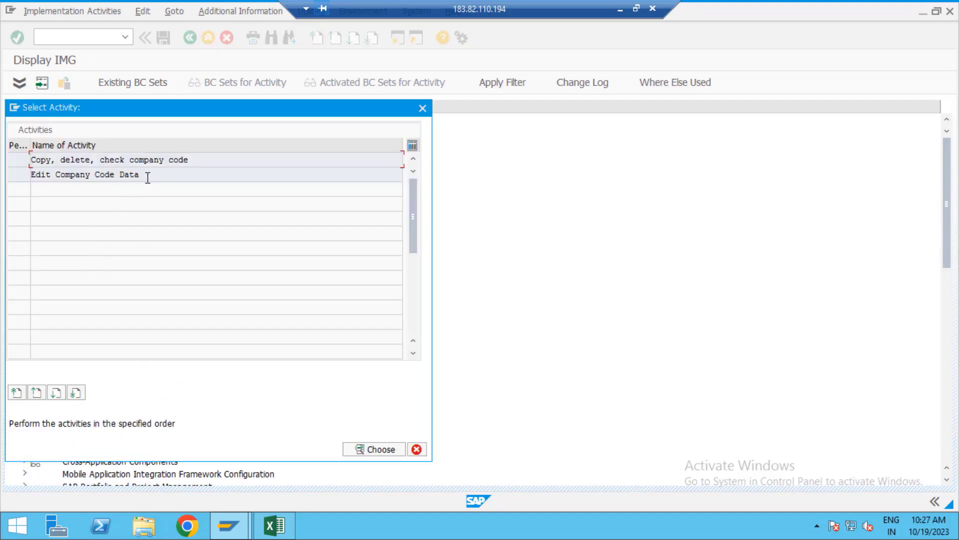
left_click(156, 175)
double_click(156, 175)
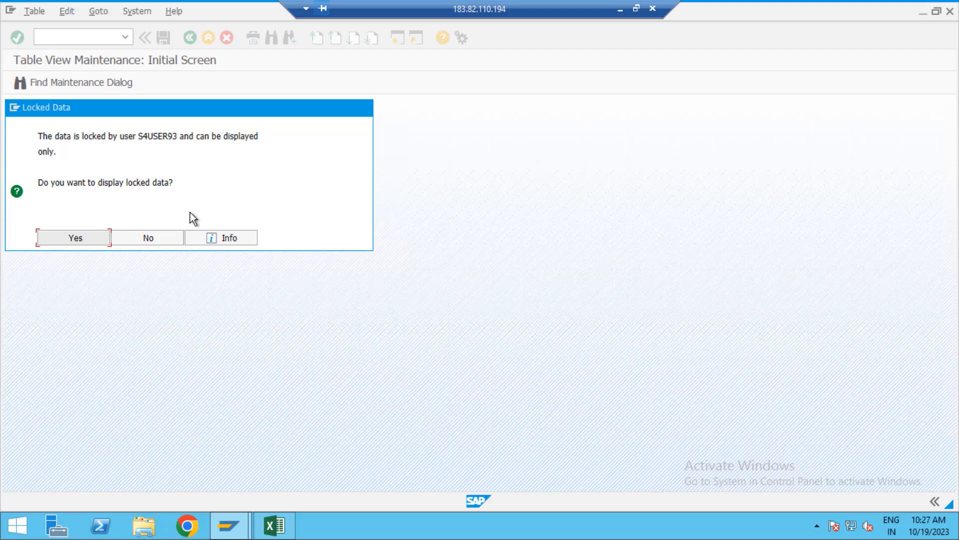
left_click(169, 232)
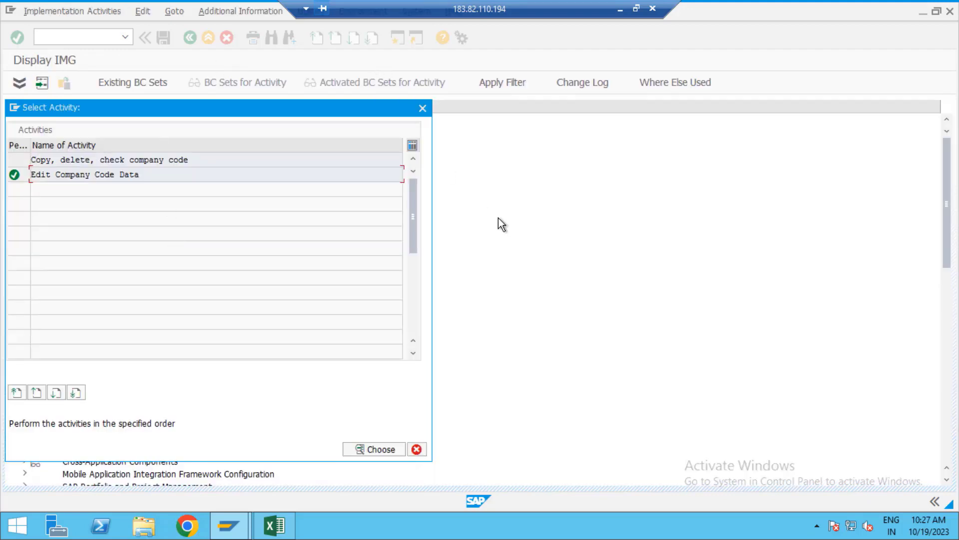
left_click(390, 444)
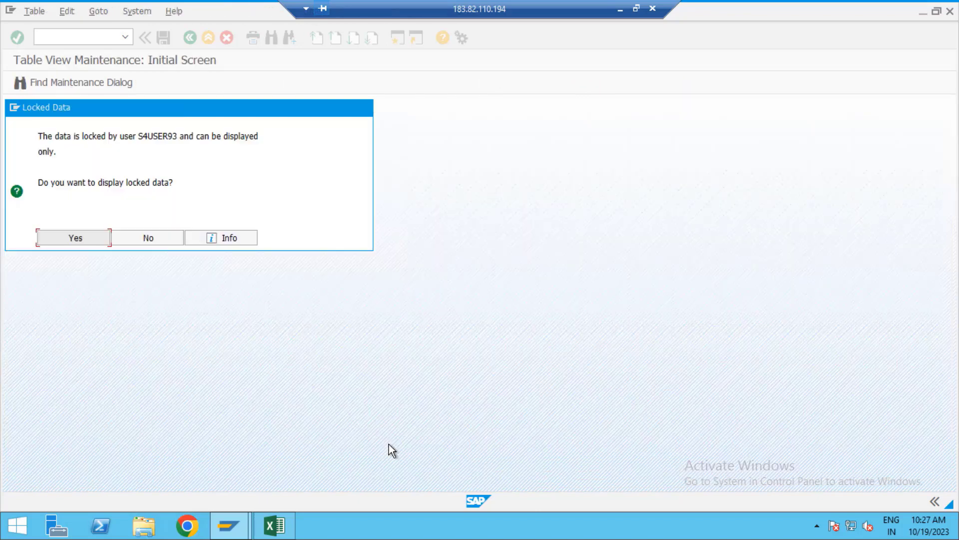
left_click(151, 237)
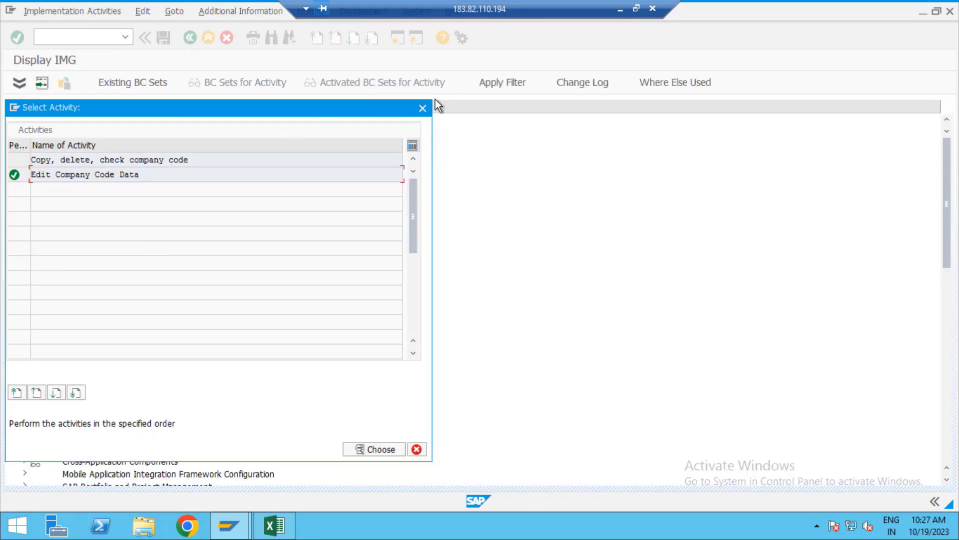
left_click(423, 108)
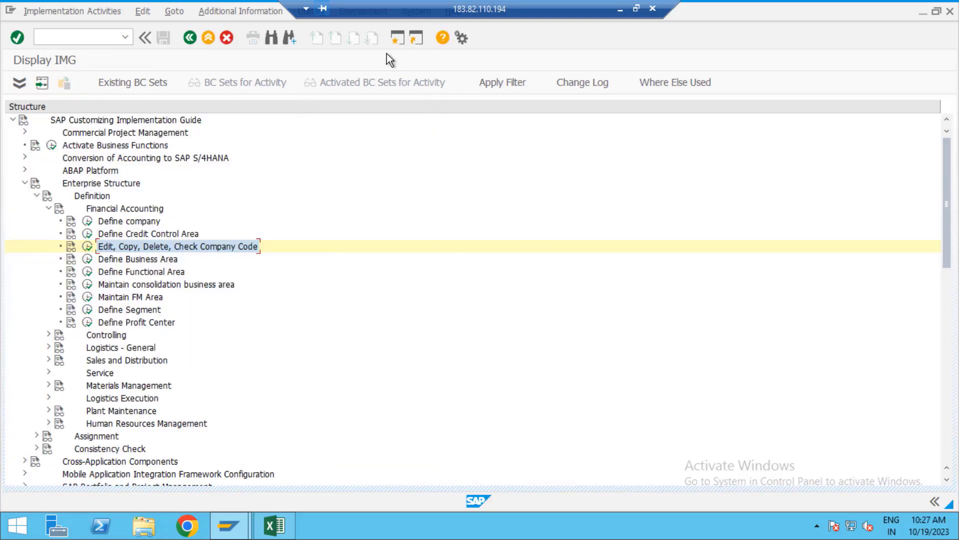
Step: In a new session, use SM12 to list and delete all six client 400 lock entries
left_click(399, 41)
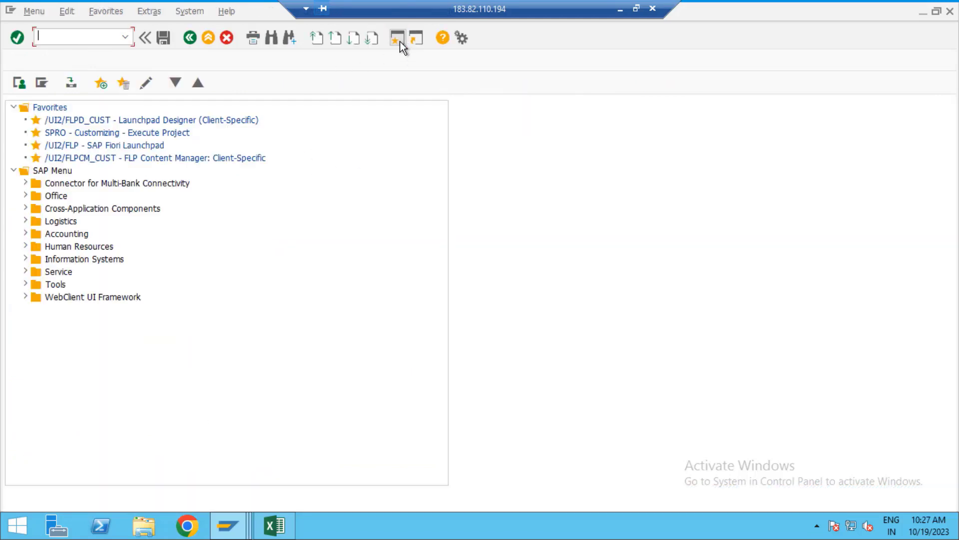
type("SM12")
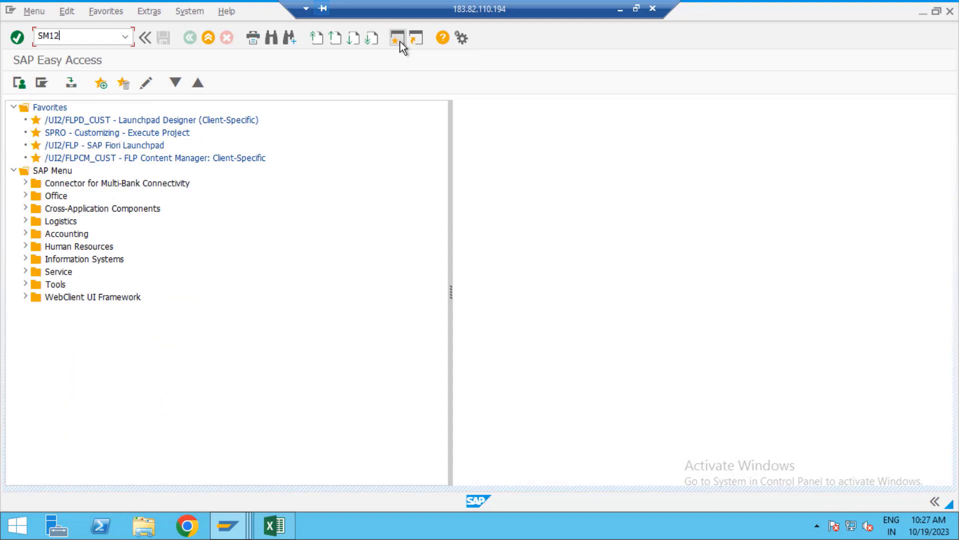
key("Return")
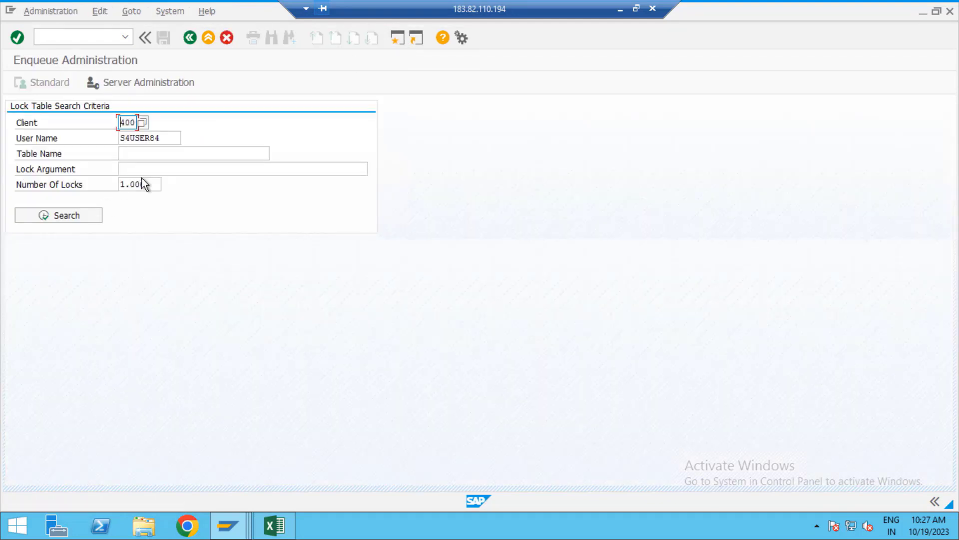
left_click(169, 139)
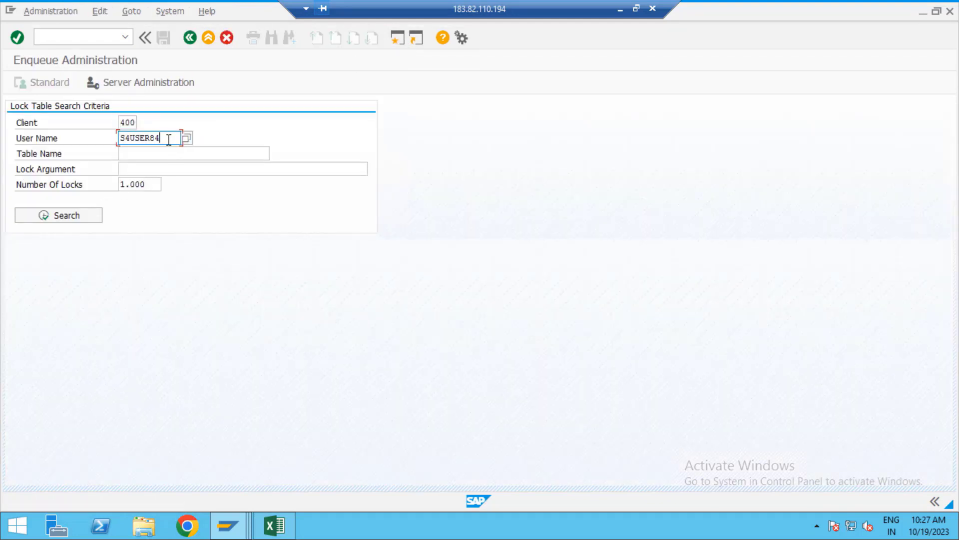
key("BackSpace")
key("BackSpace")
key("BackSpace")
key("BackSpace")
key("BackSpace")
key("BackSpace")
key("BackSpace")
key("BackSpace")
left_click(89, 214)
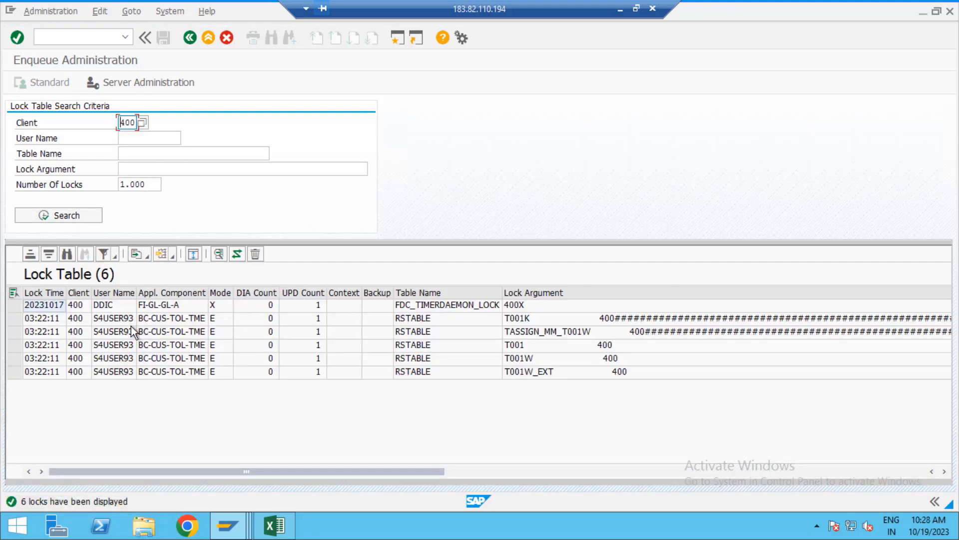
left_click(197, 349)
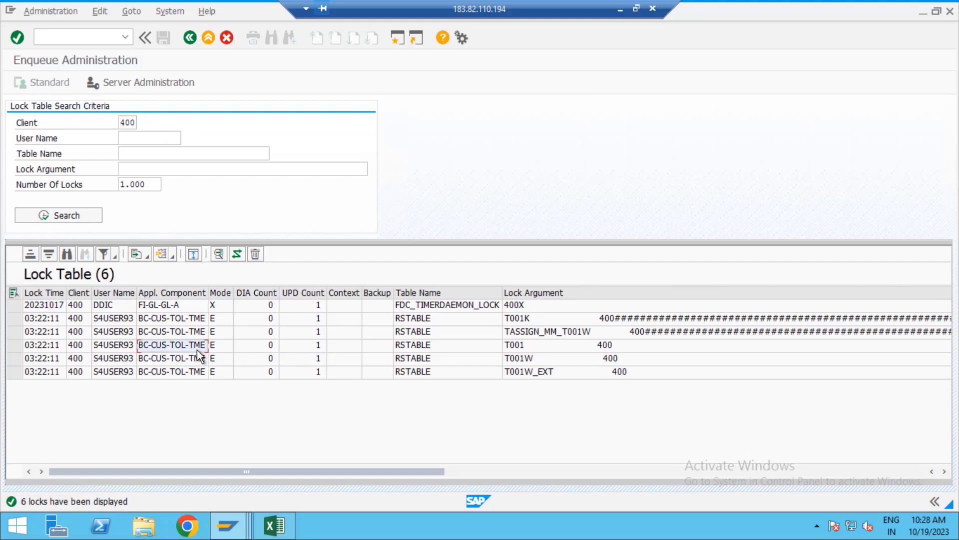
key("ctrl+a")
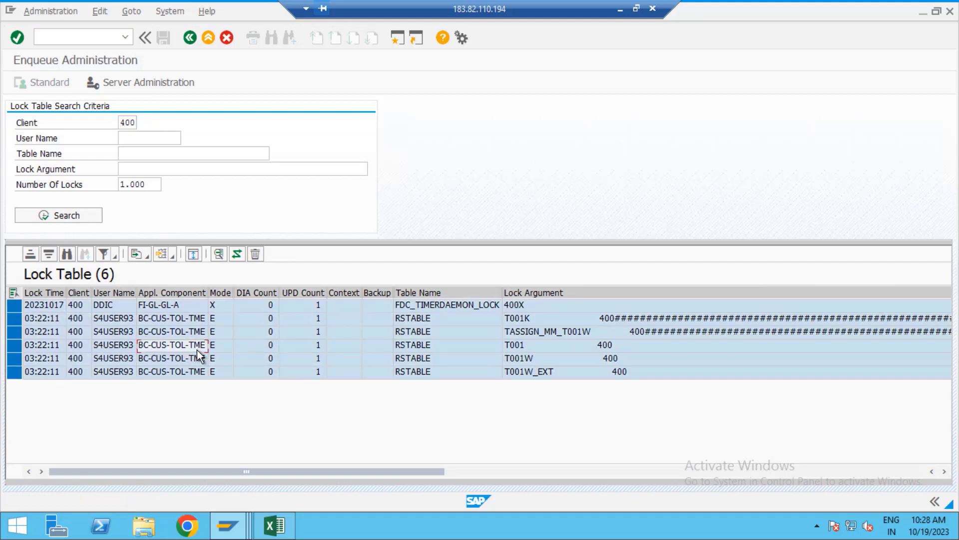
left_click(255, 259)
left_click(186, 297)
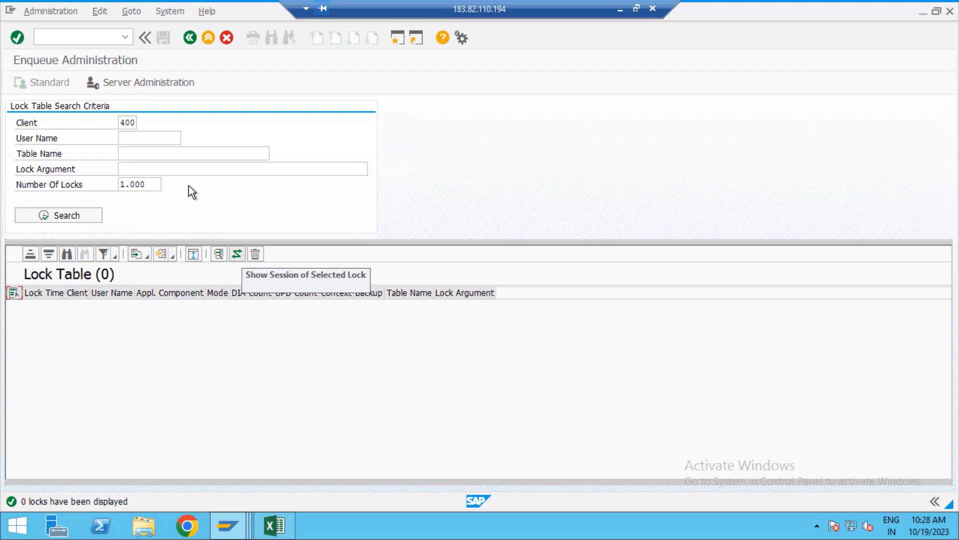
Step: Return that session to Easy Access with /n and switch back to Display IMG
type("/n")
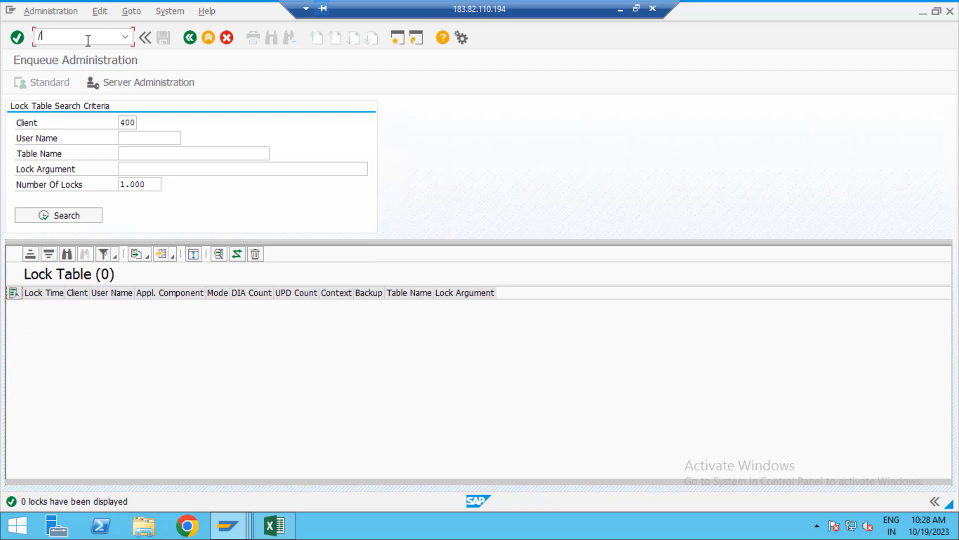
key("Return")
key("alt+Tab")
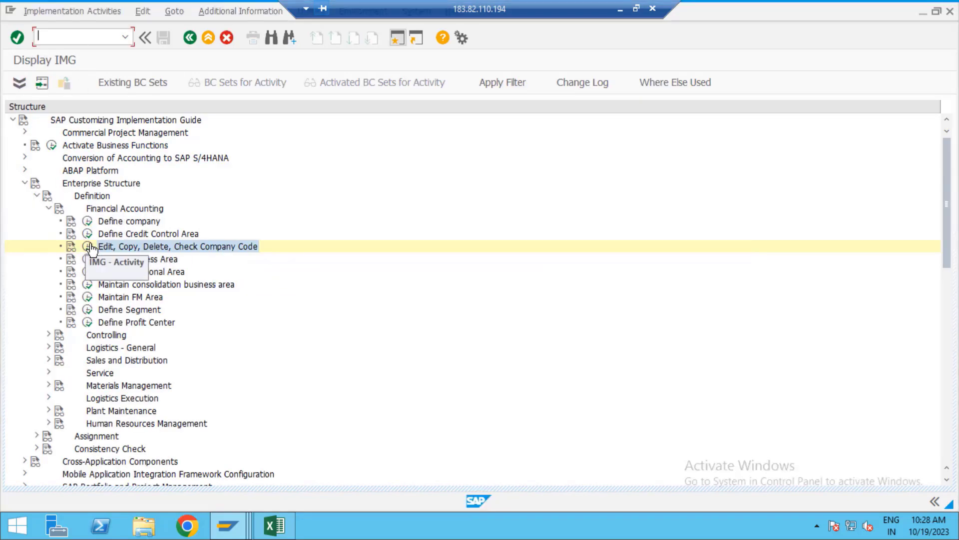
Step: Start a new entry in Edit Company Code Data with company code VIV1, name VIVO PVT LTD
left_click(88, 246)
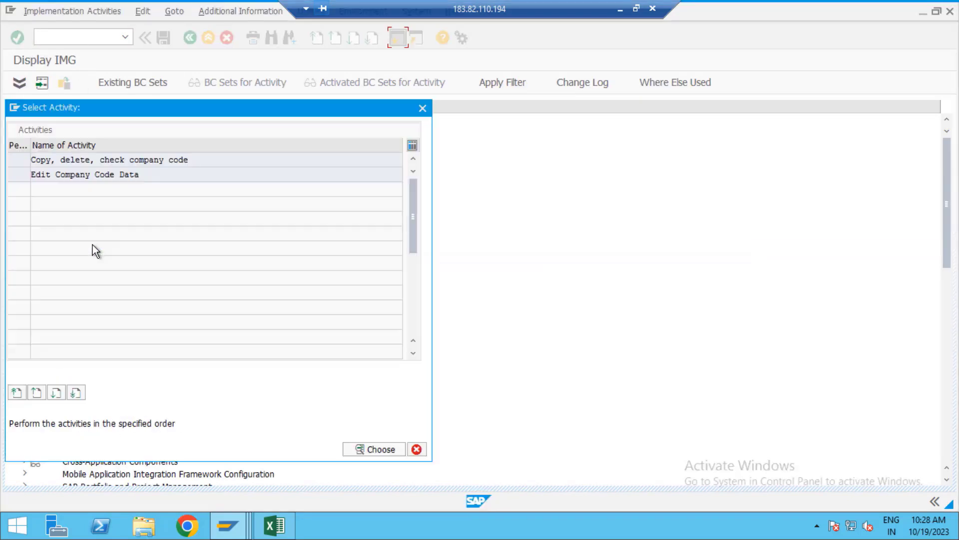
double_click(100, 174)
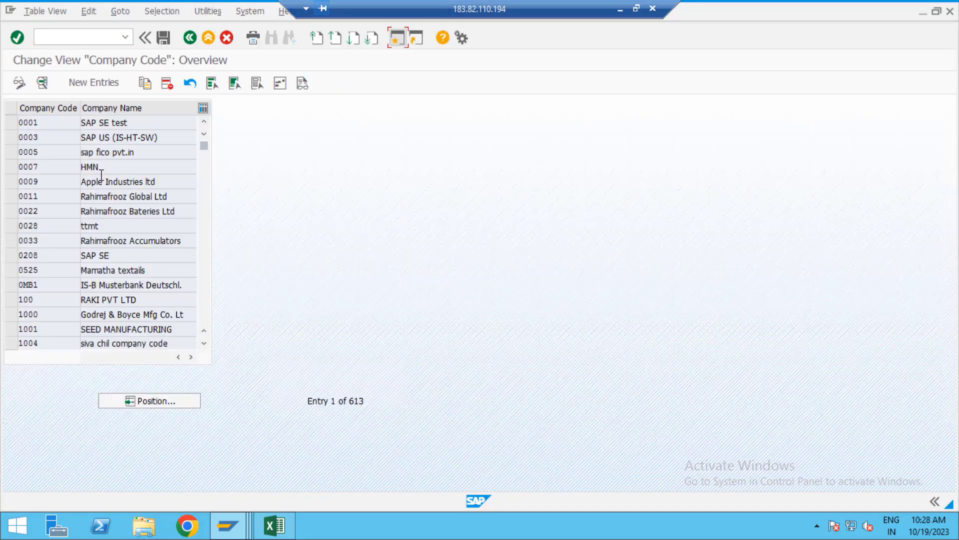
left_click(112, 85)
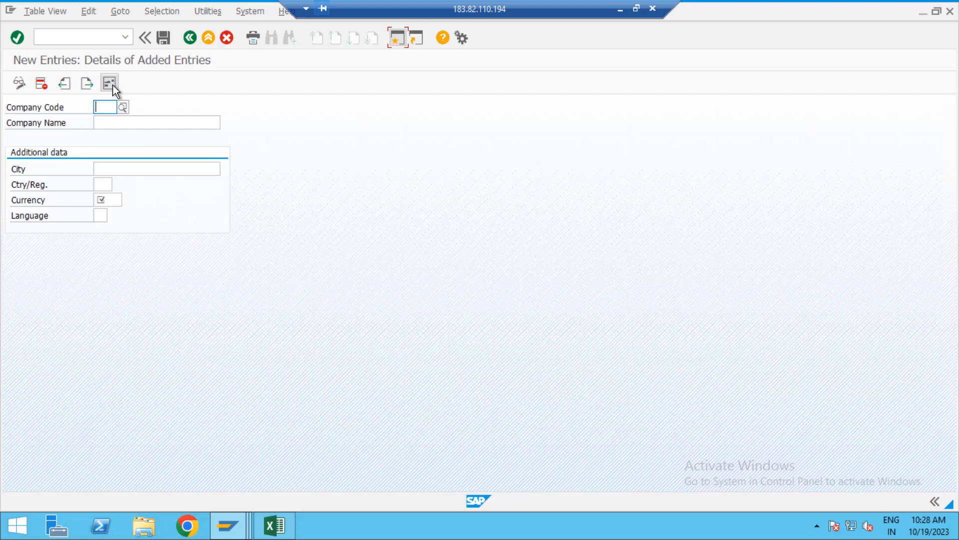
type("VIV")
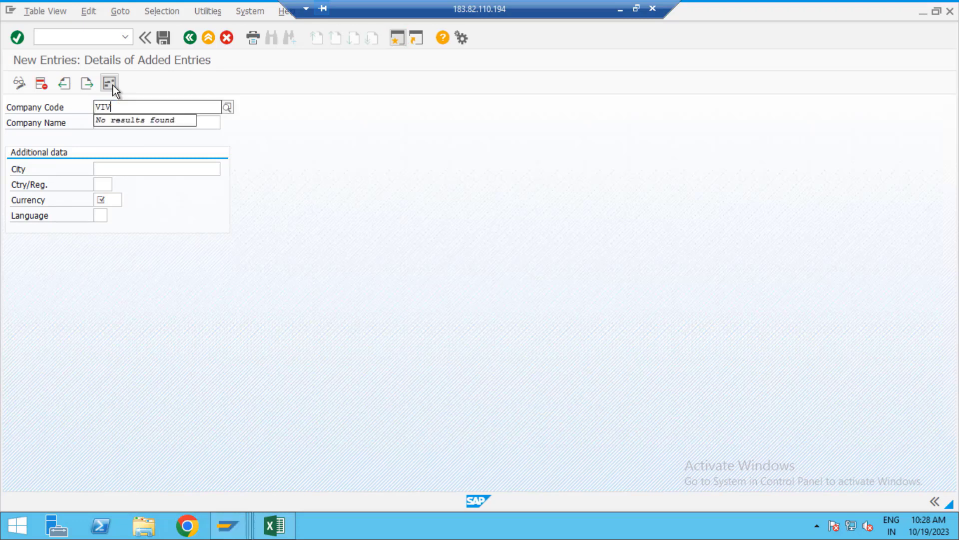
type("1")
key("Tab")
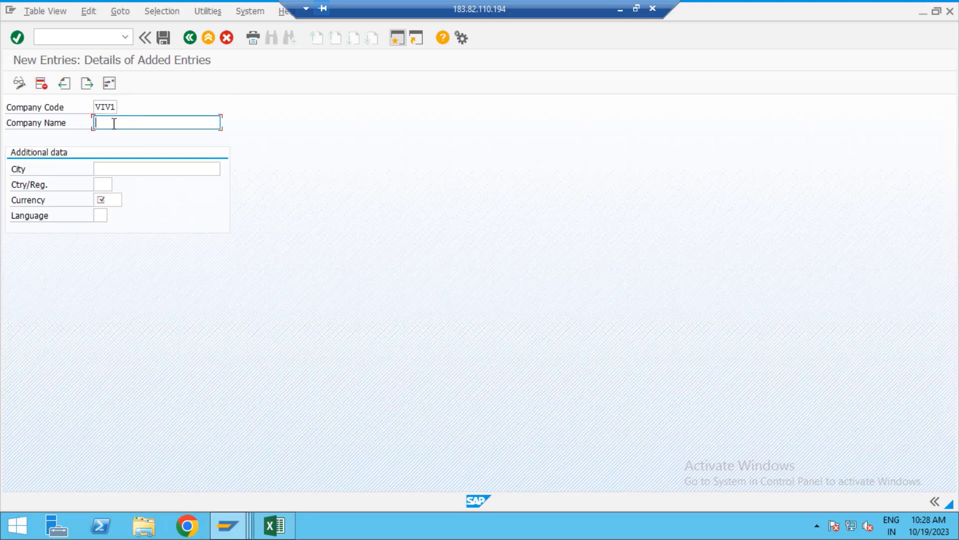
type("VIVO PVT LTD")
Step: Set VIV1's city KADAPA, country IN, currency INR and language EN
left_click(118, 169)
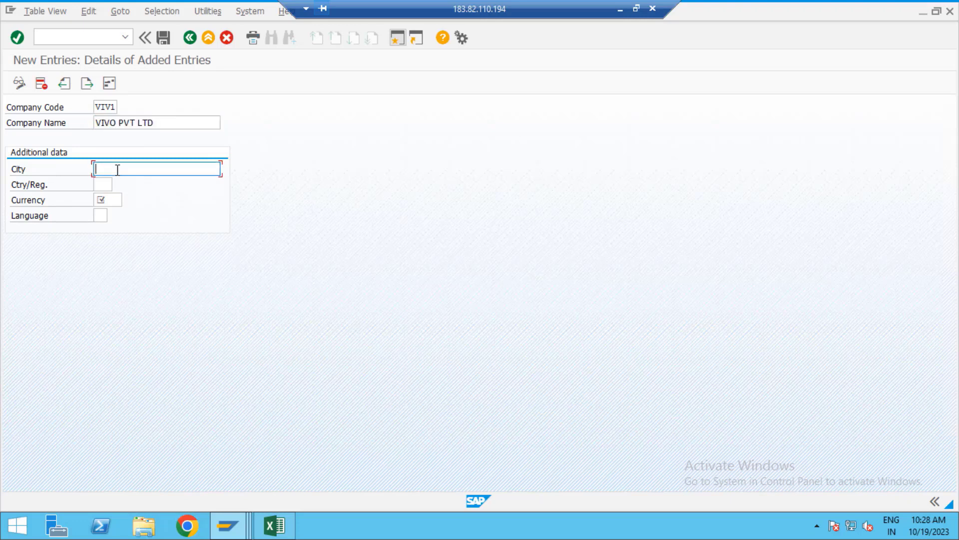
type("KADAPA")
left_click(105, 183)
type("IN")
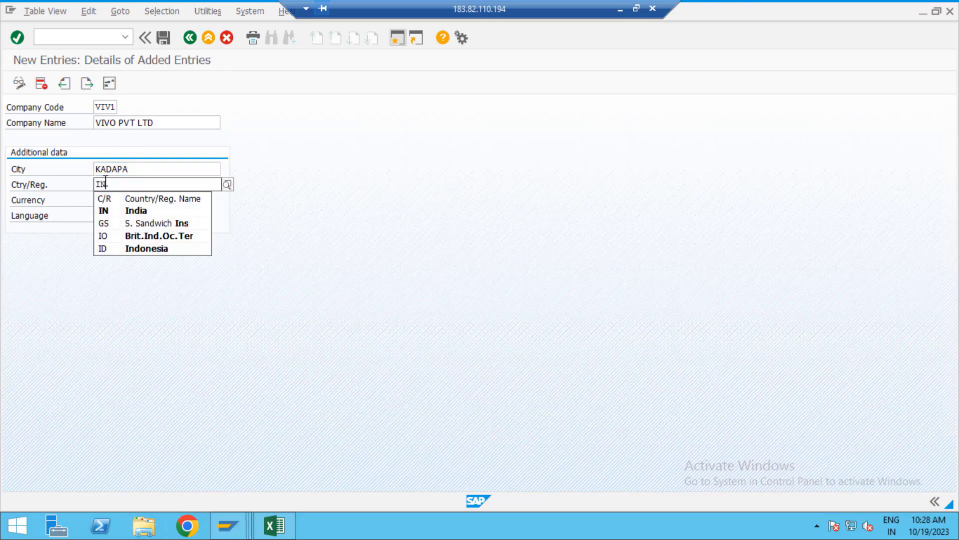
key("Tab")
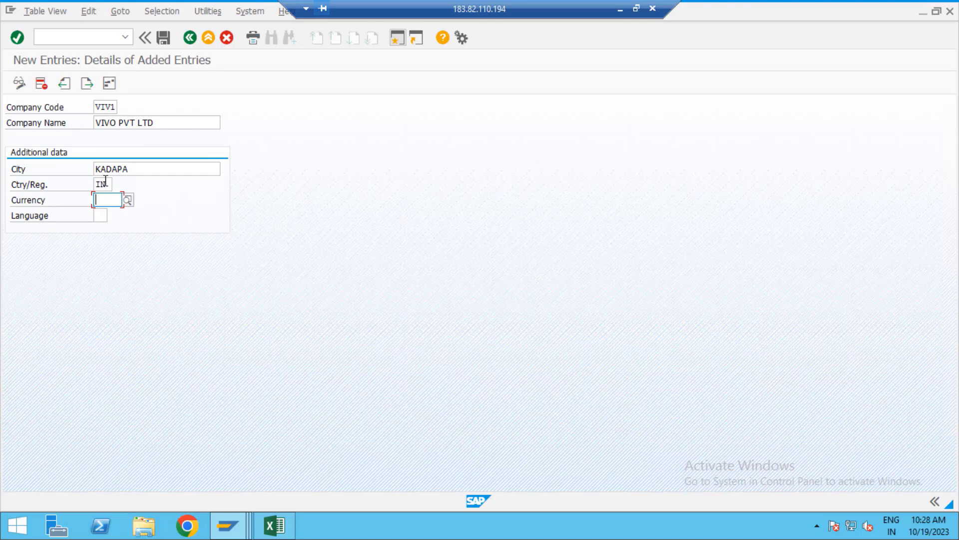
type("INR")
key("Down")
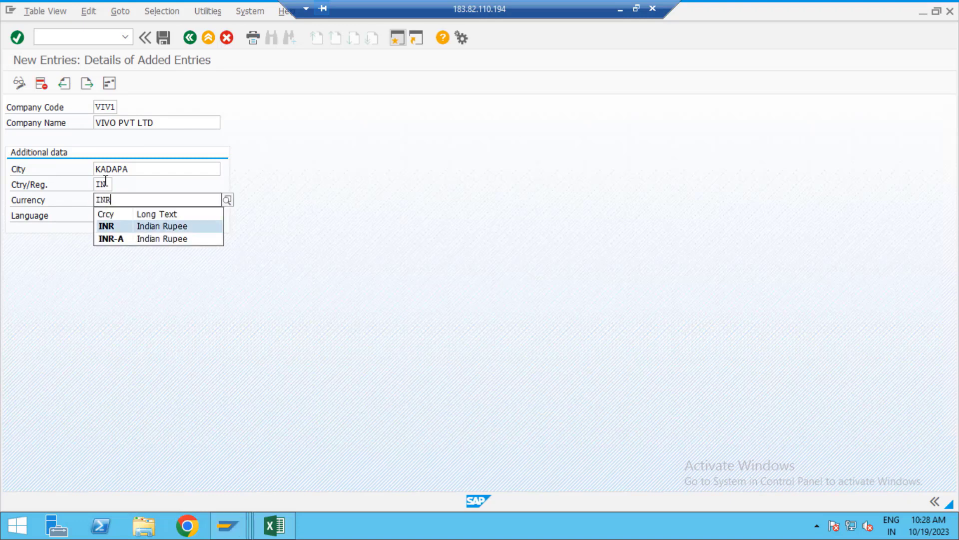
key("Tab")
type("EN")
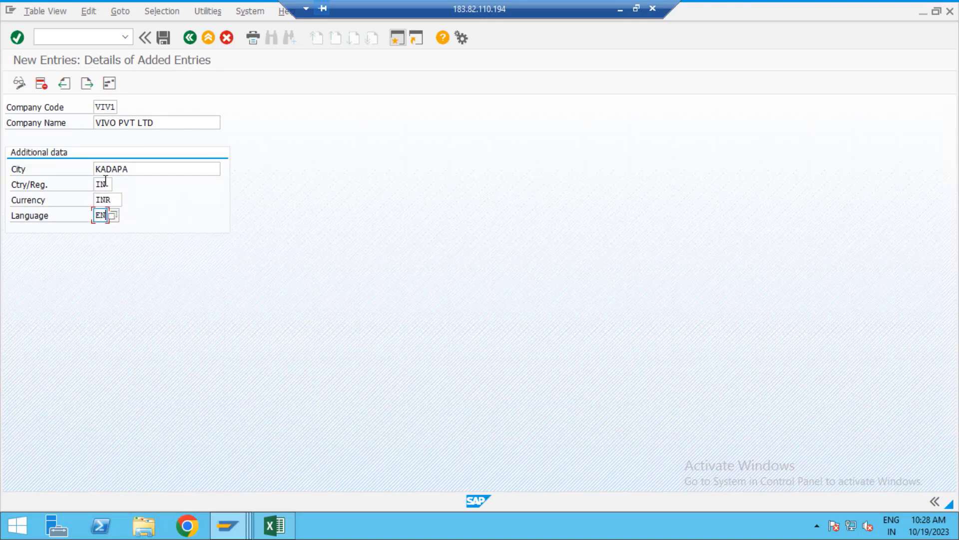
key("Return")
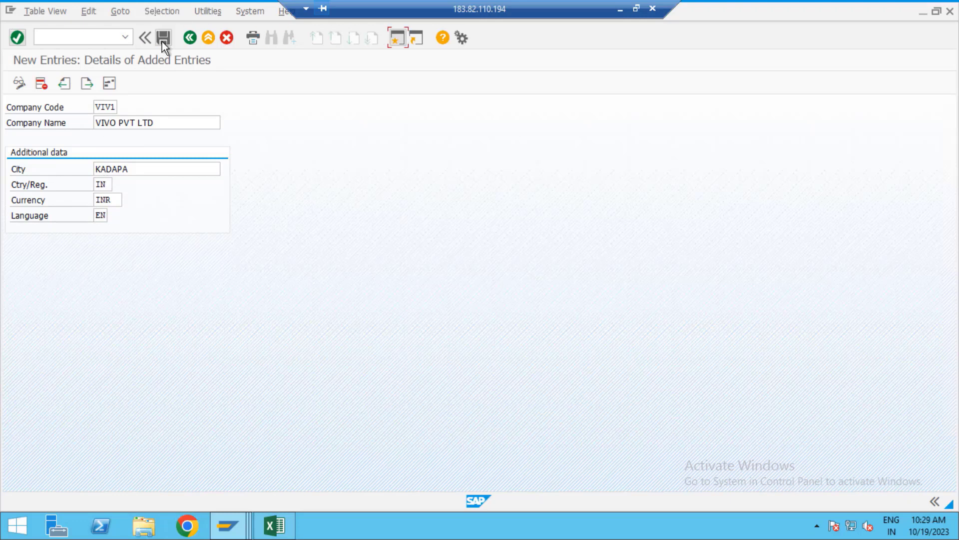
Step: Save VIV1 and begin its address with title Company and name 'VIVO PVT TLD'
left_click(162, 40)
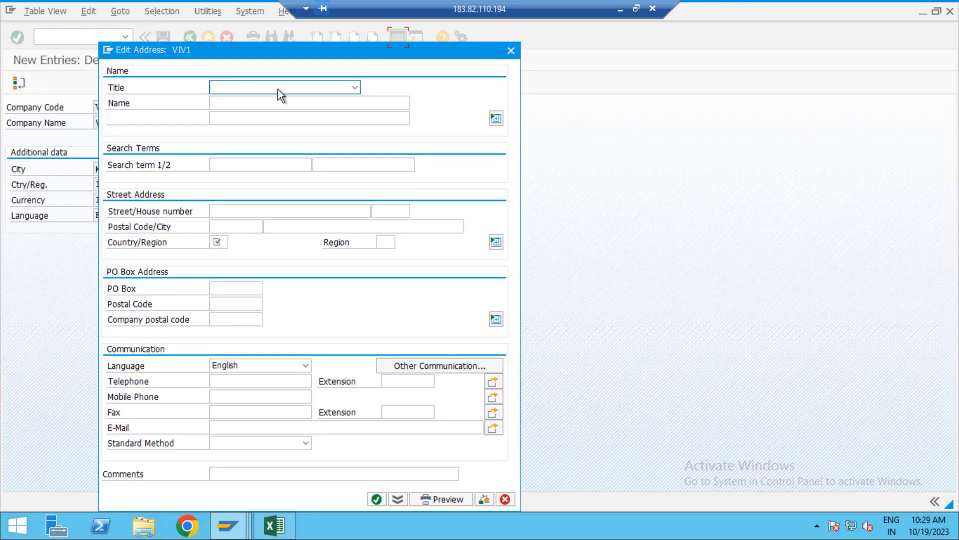
left_click(354, 86)
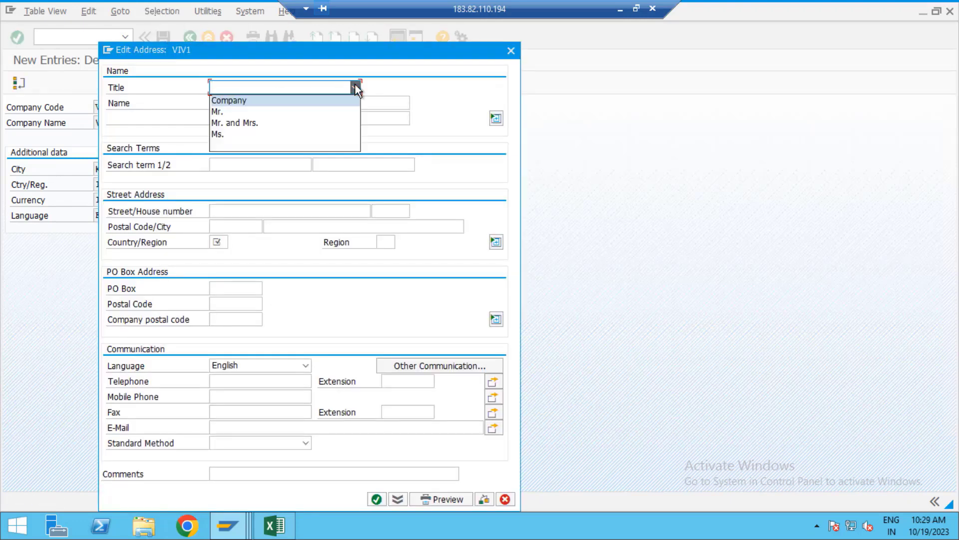
left_click(317, 104)
left_click(266, 104)
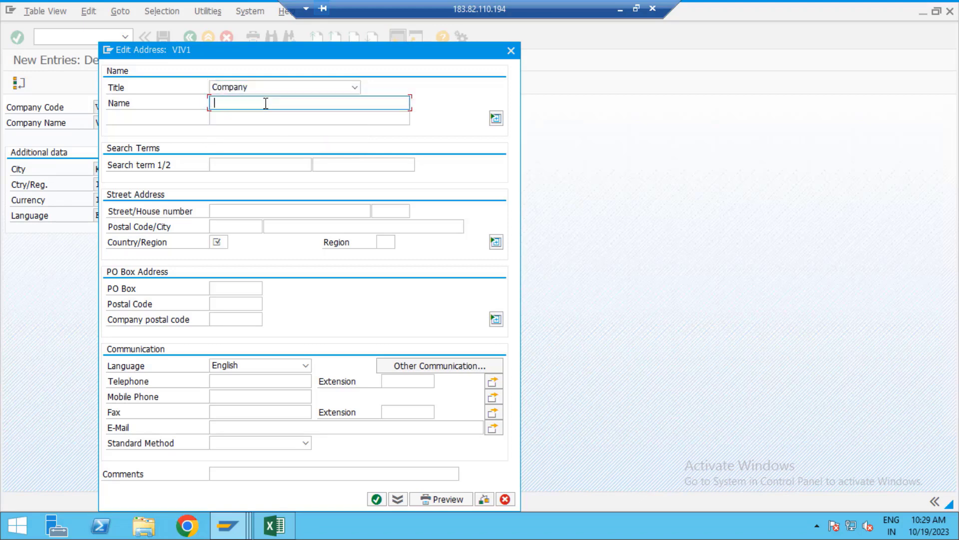
type("VIVO PVT TLD")
left_click(261, 211)
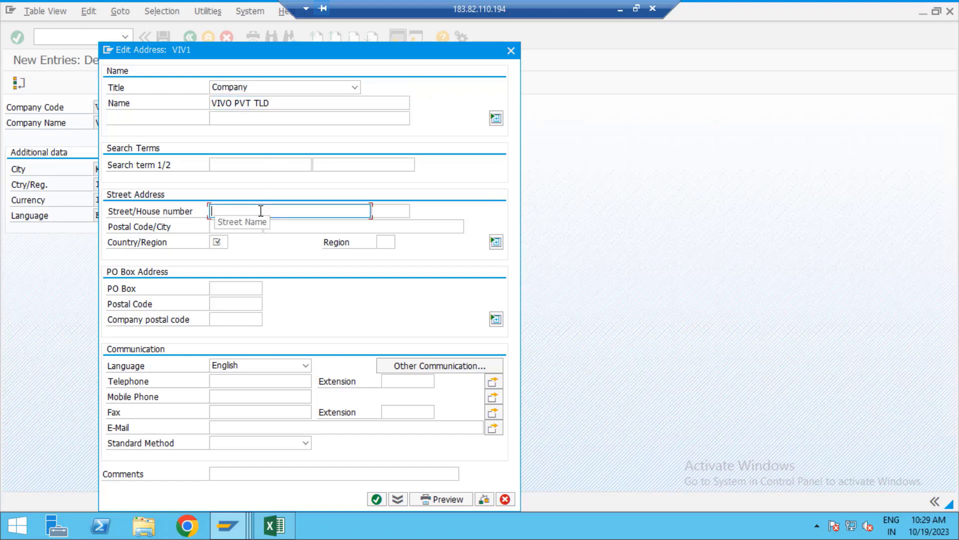
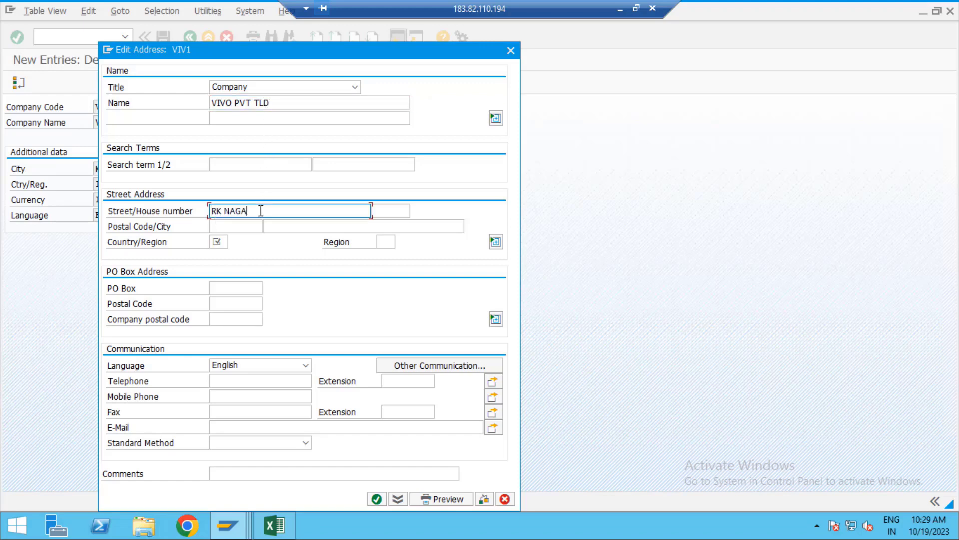
key("Tab")
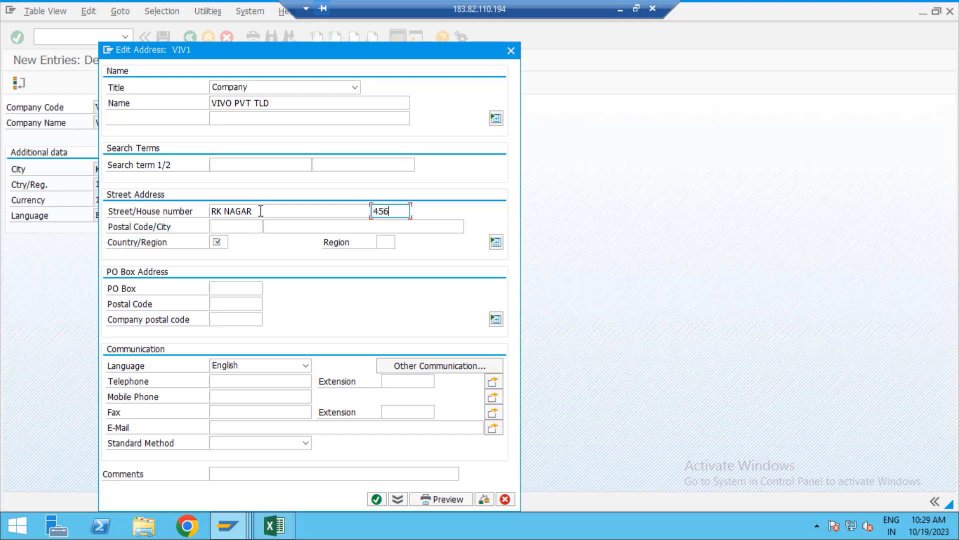
key("Tab")
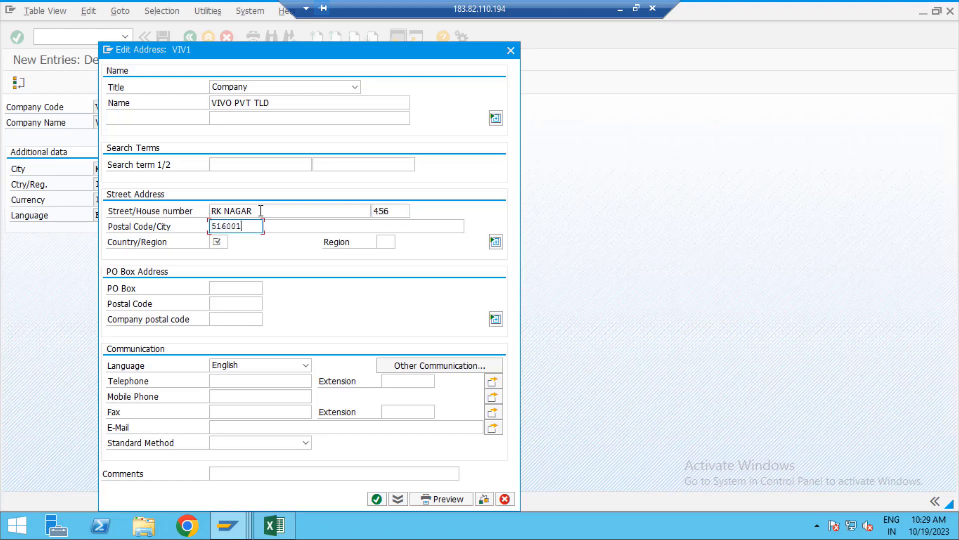
key("Tab")
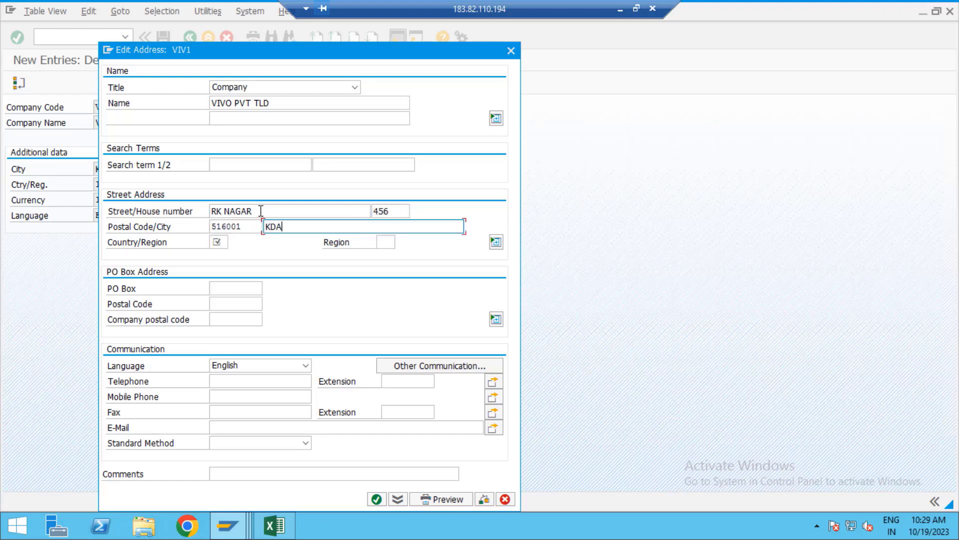
Step: Set country IN, region 01 (Andhra Pradesh), and PO Box 516001 with PO box postal code 516001
key("Tab")
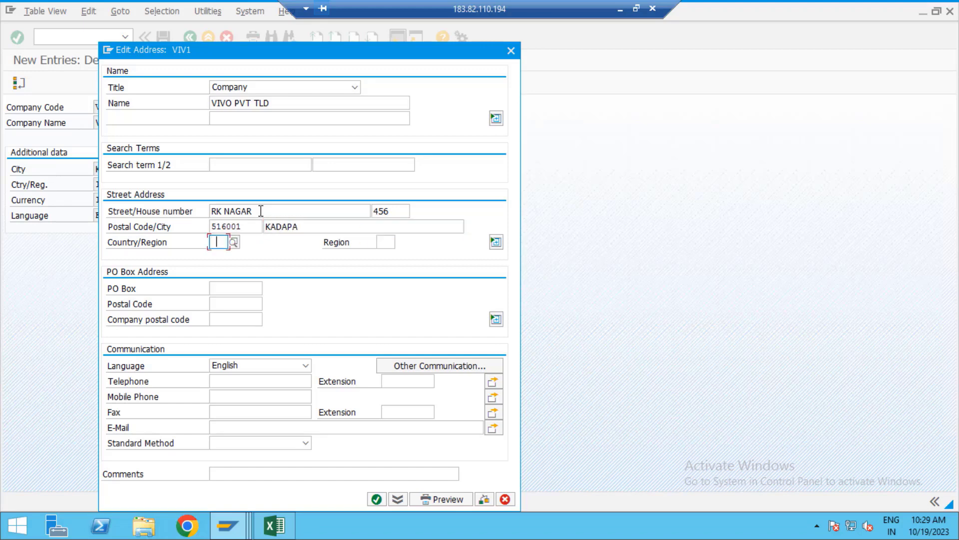
type("IN")
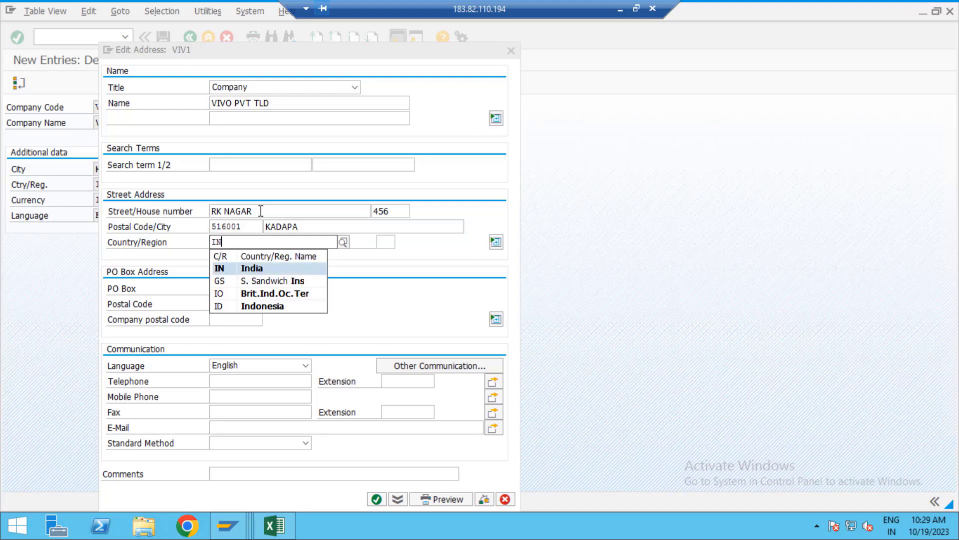
key("Return")
type("01")
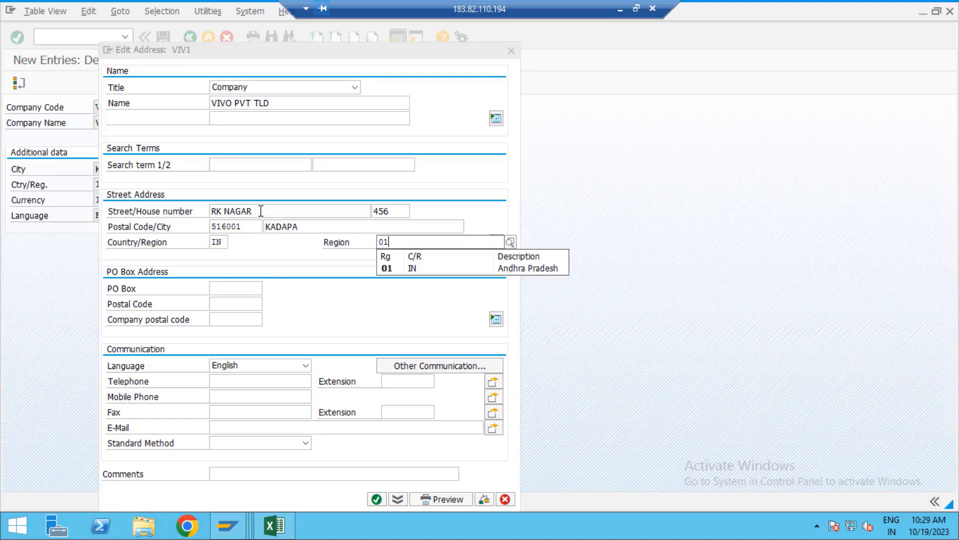
key("Down")
key("Return")
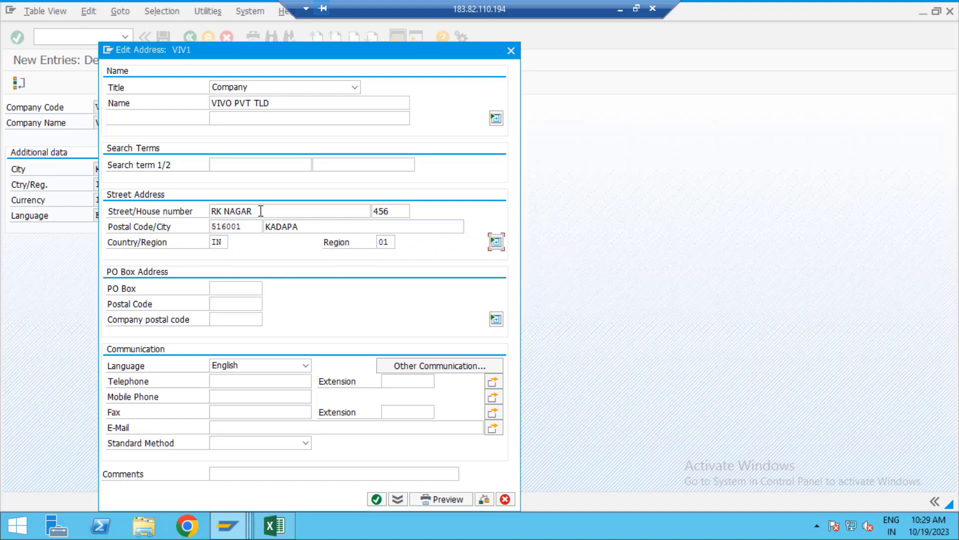
left_click(229, 289)
type("516001")
key("Tab")
type("516001")
key("Tab")
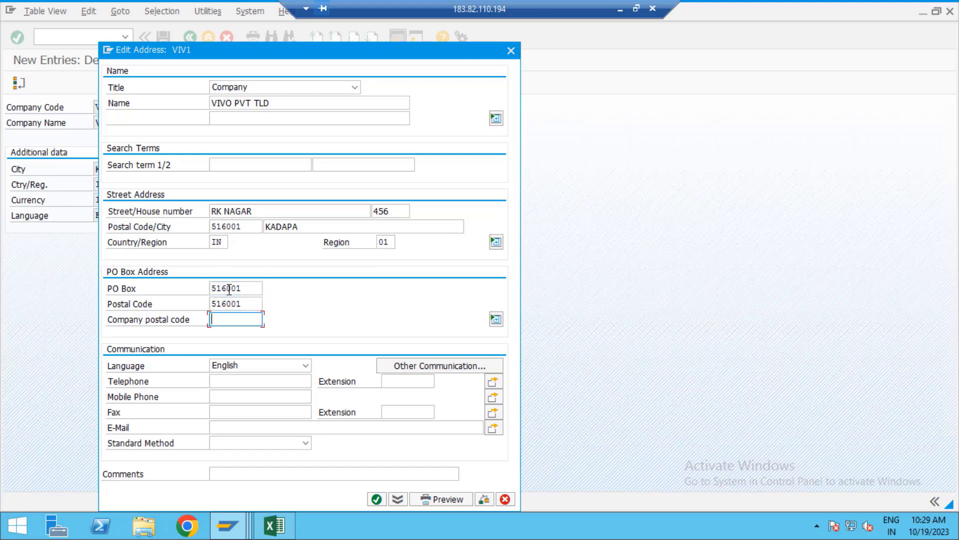
key("Tab")
key("Tab")
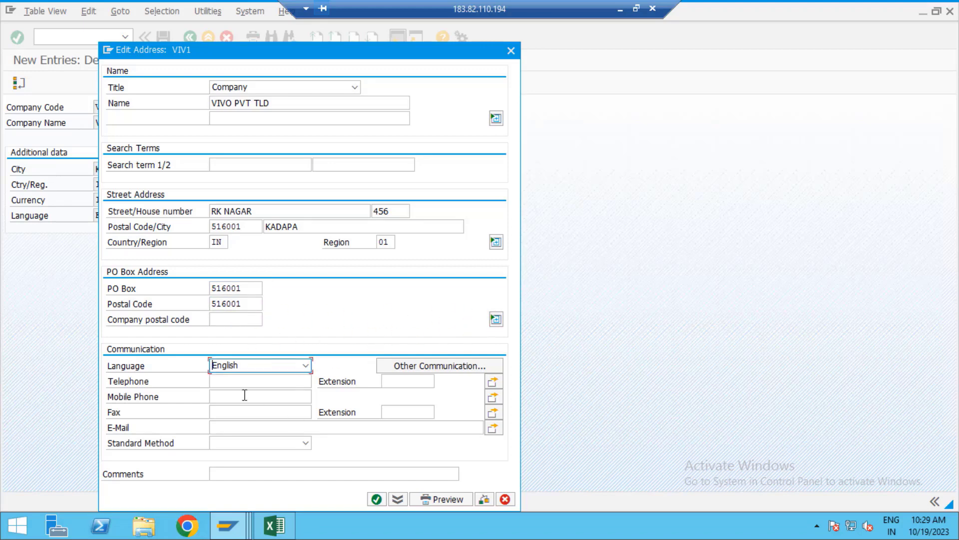
Step: Enter the company's telephone, mobile and fax numbers and confirm the address
left_click(240, 379)
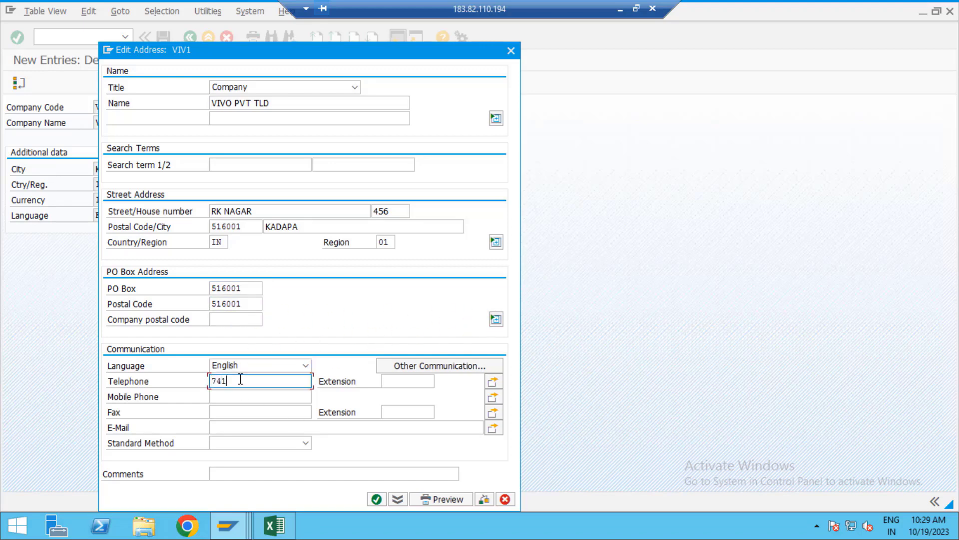
key("Tab")
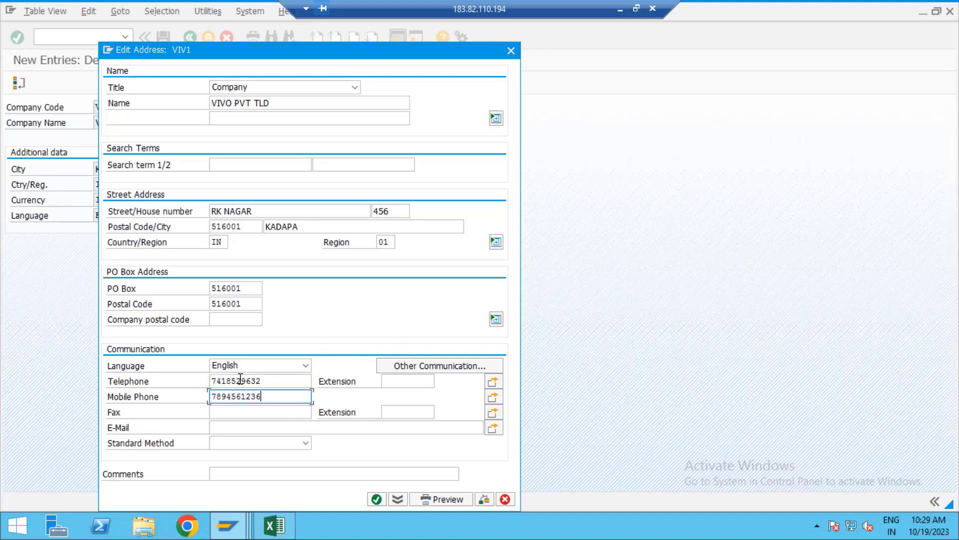
key("Tab")
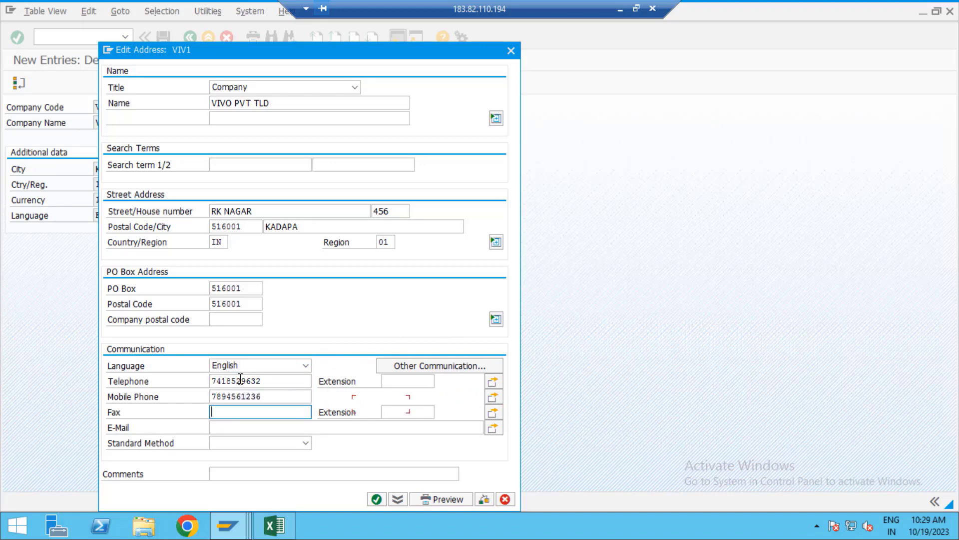
key("Tab")
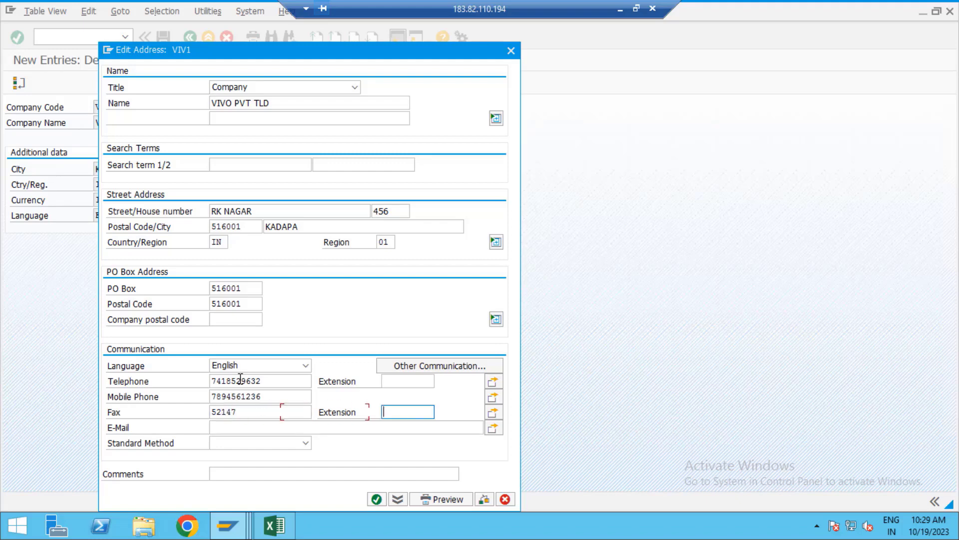
left_click(375, 499)
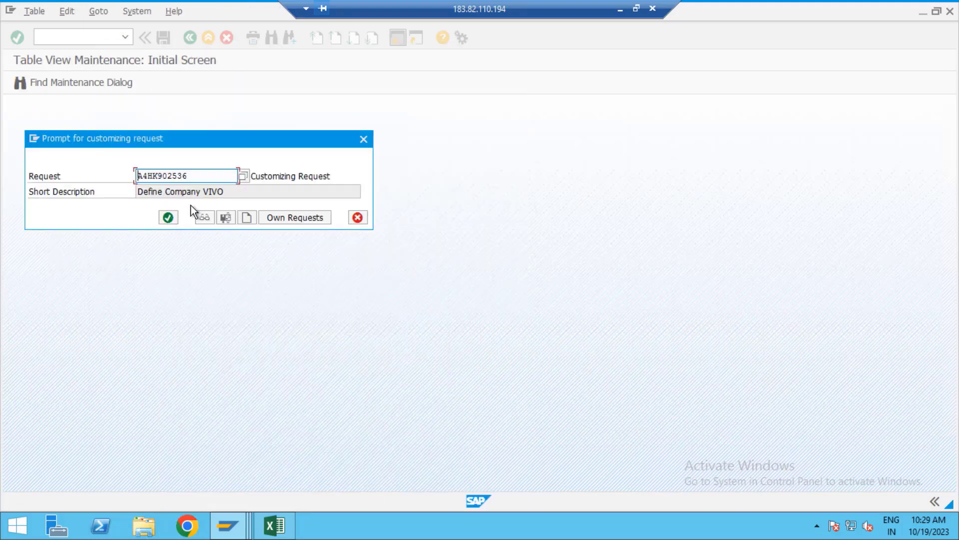
Step: Save company code VIV1 under a new customizing request titled 'Creation of Company Code VIVO'
left_click(246, 218)
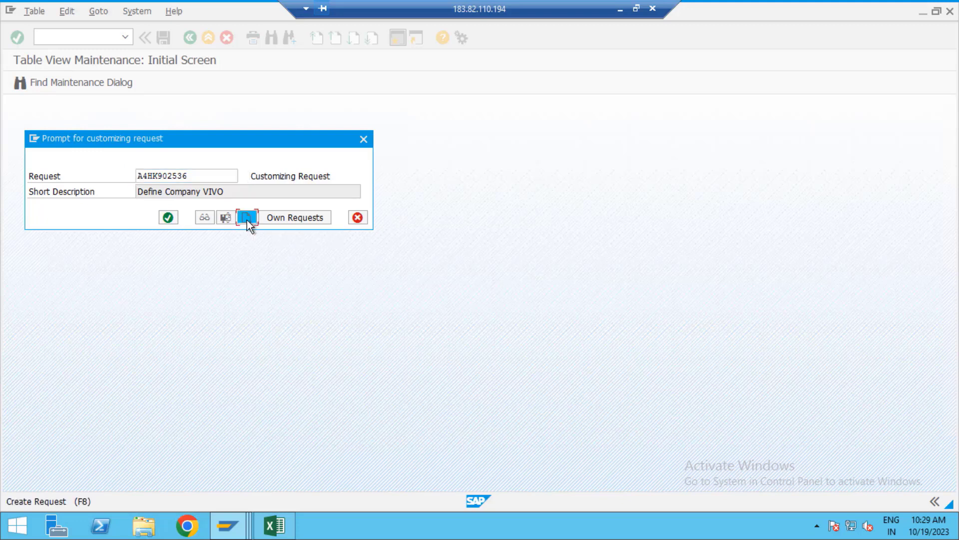
type("Creatio")
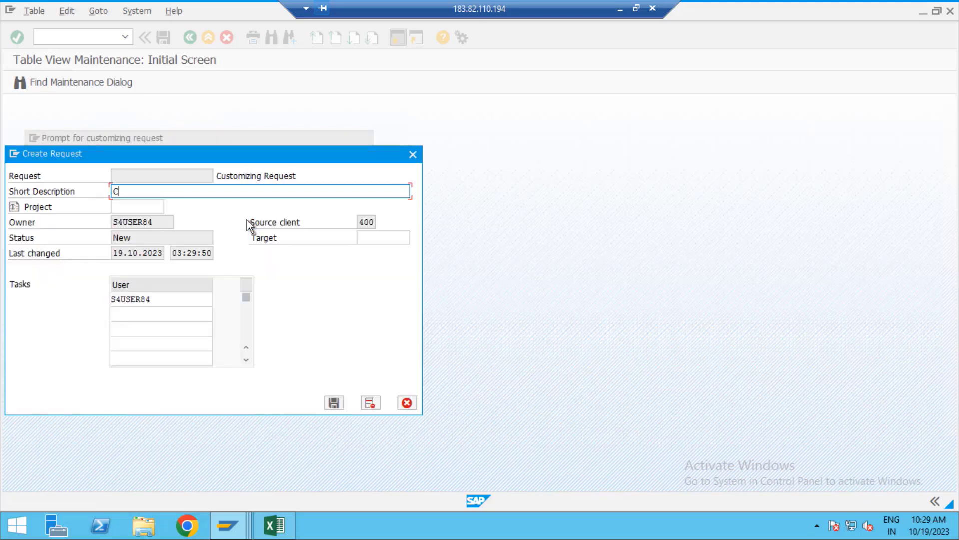
type("of Company Code VIVO")
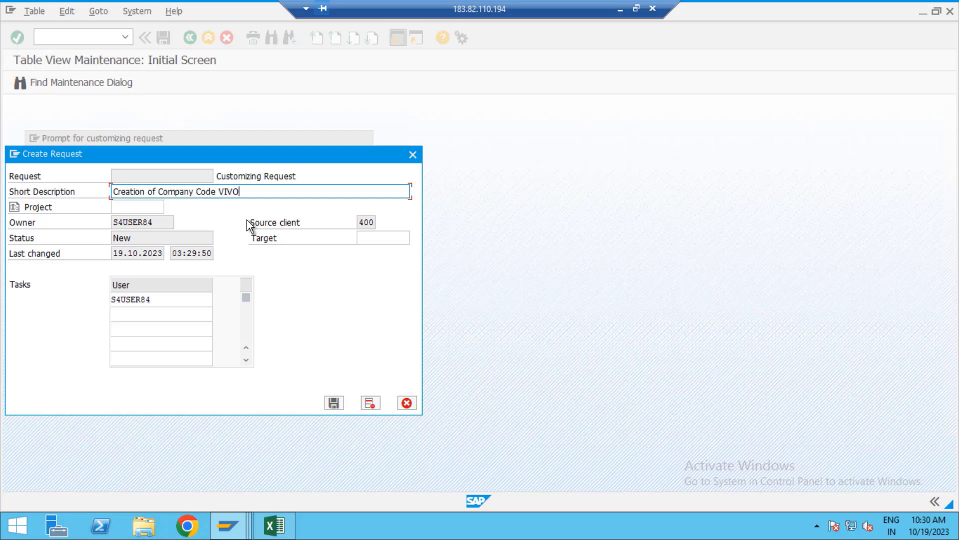
left_click(334, 402)
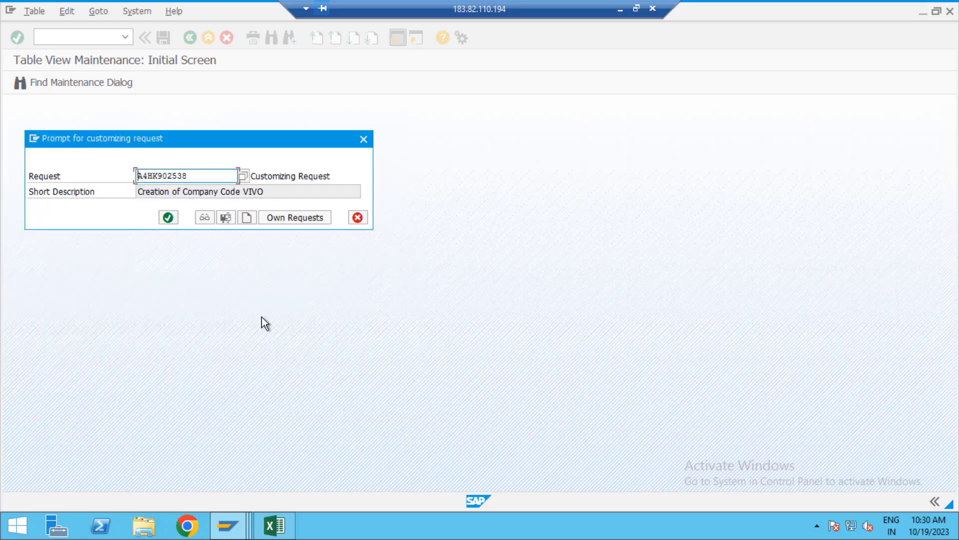
left_click(167, 220)
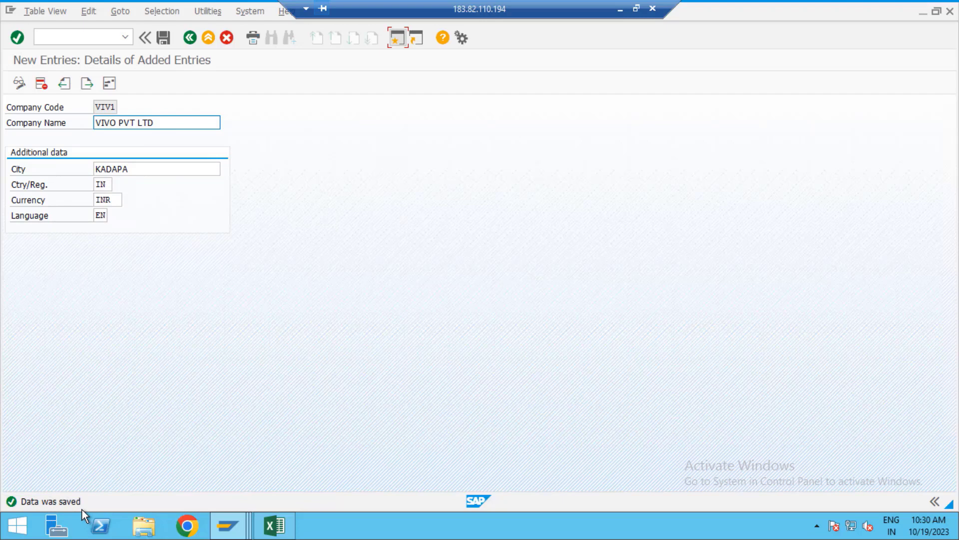
Step: Record VIV1 in cell D4 of the Excel tracker
key("alt+Tab")
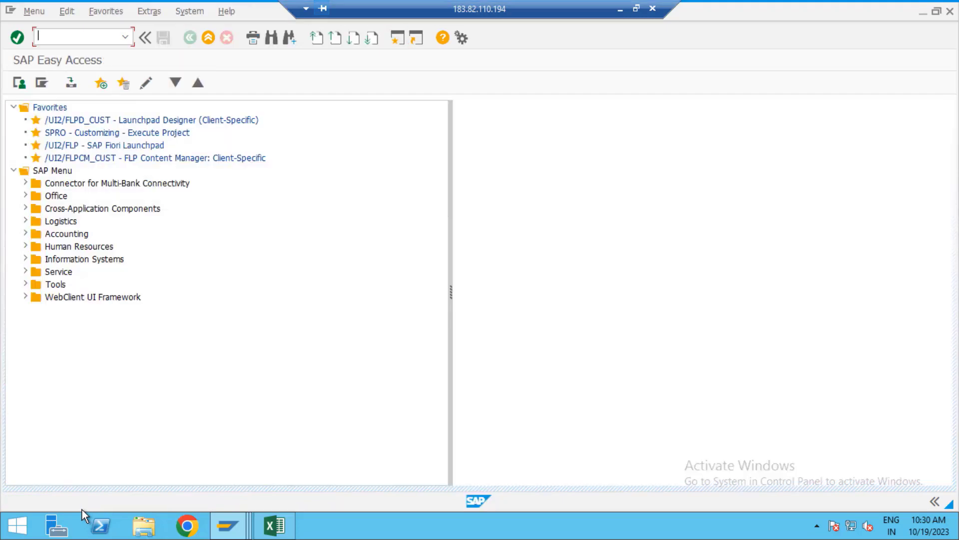
key("alt+Tab")
key("alt+Tab")
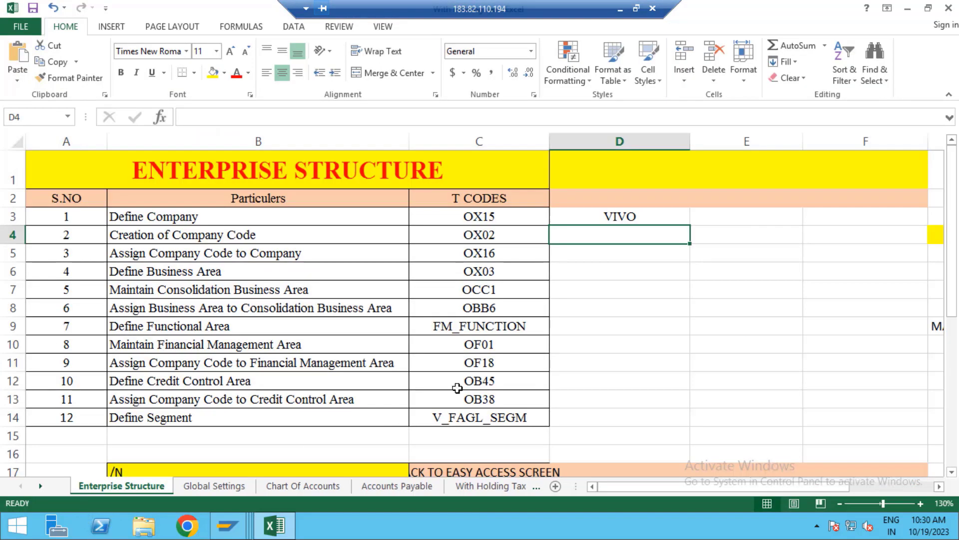
type("VIV")
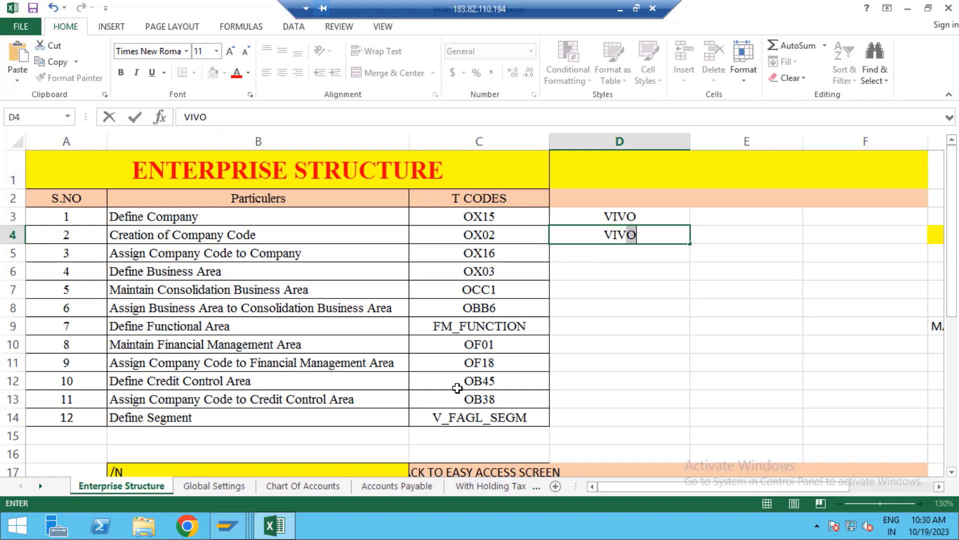
type("1")
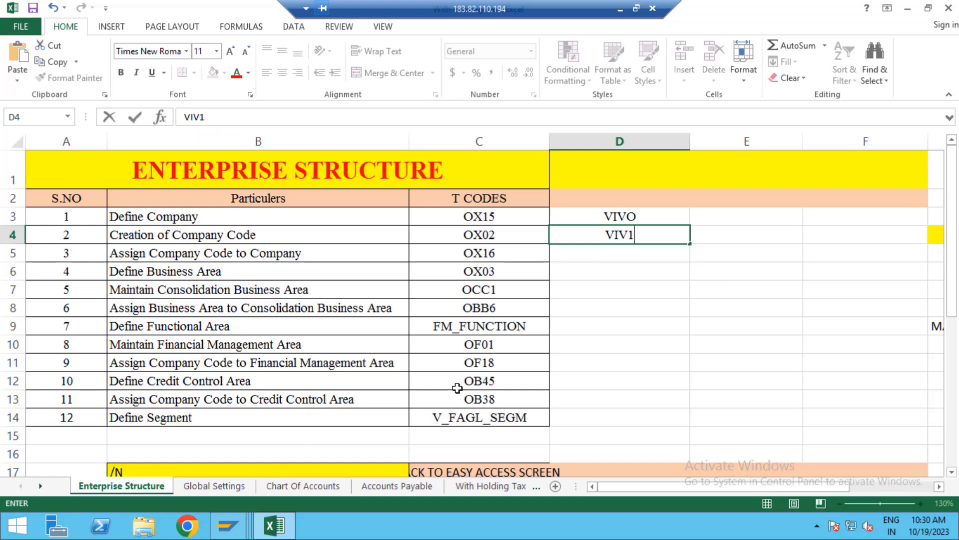
left_click(589, 251)
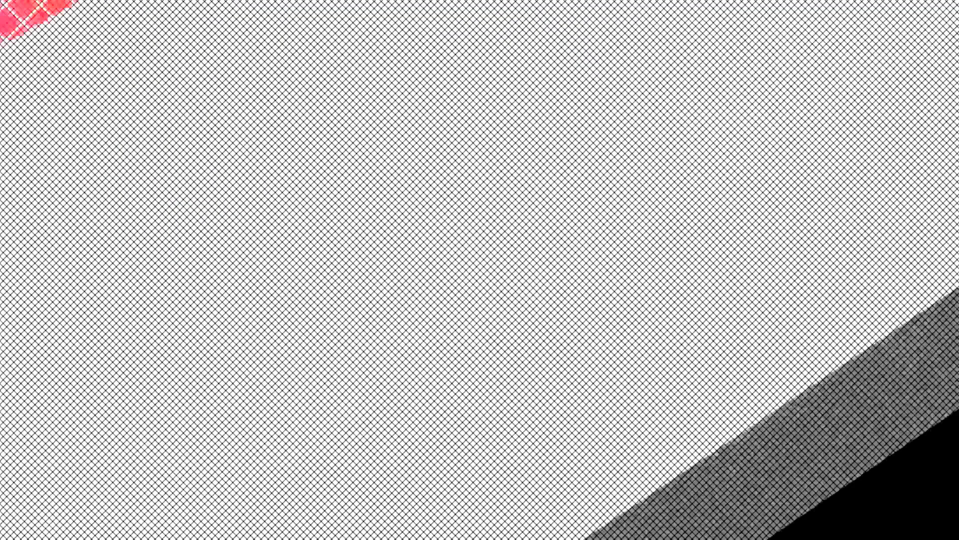